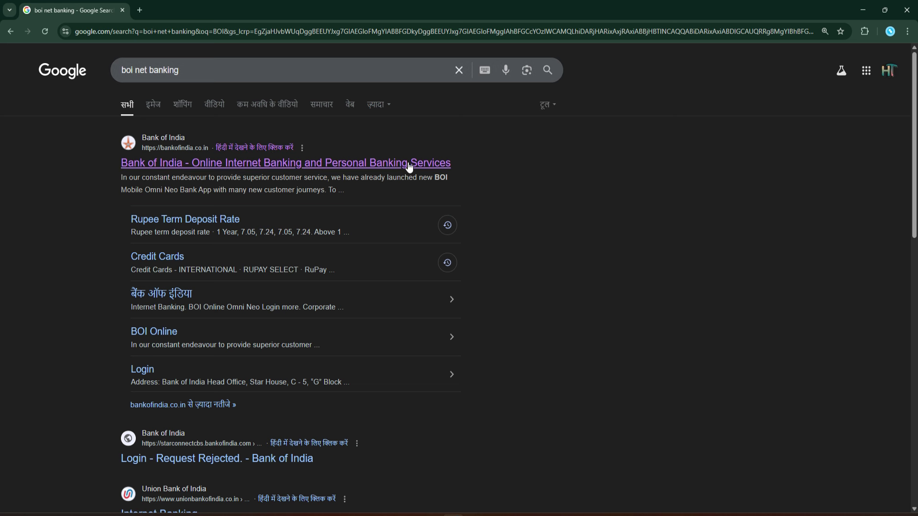
Step: Go from the Bank of India site to the BOI Online Omni Neo login, accepting the disclaimer
click(294, 165)
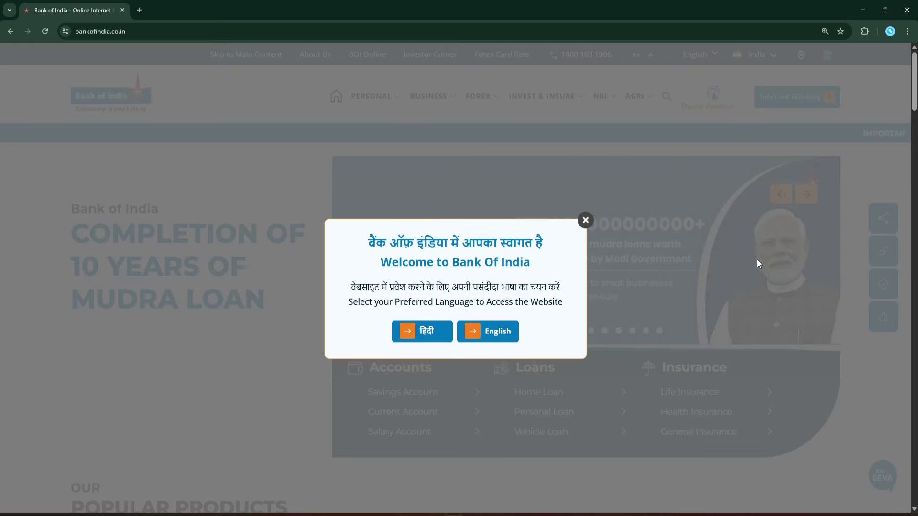
click(585, 220)
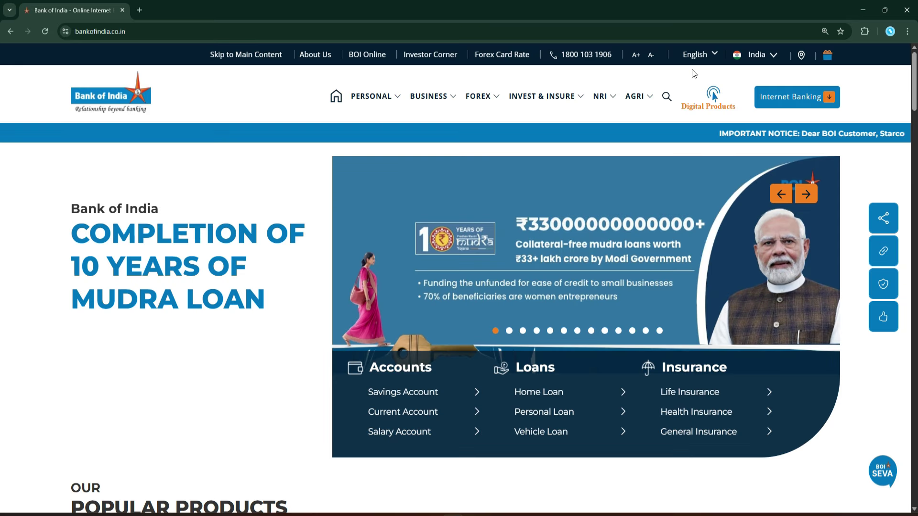
click(825, 98)
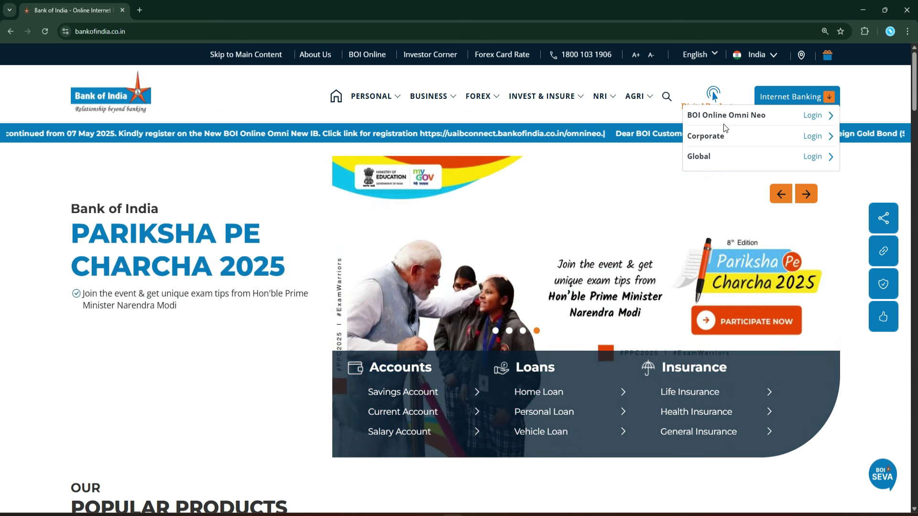
click(818, 117)
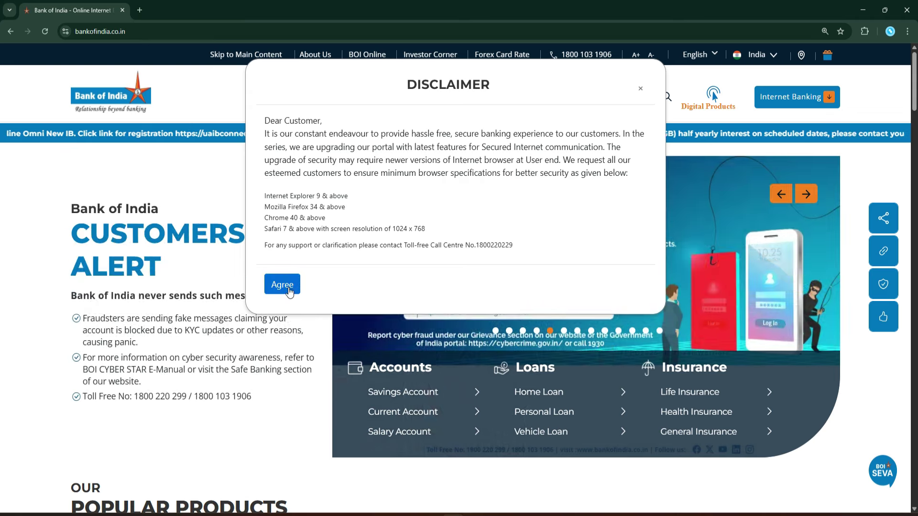
click(286, 286)
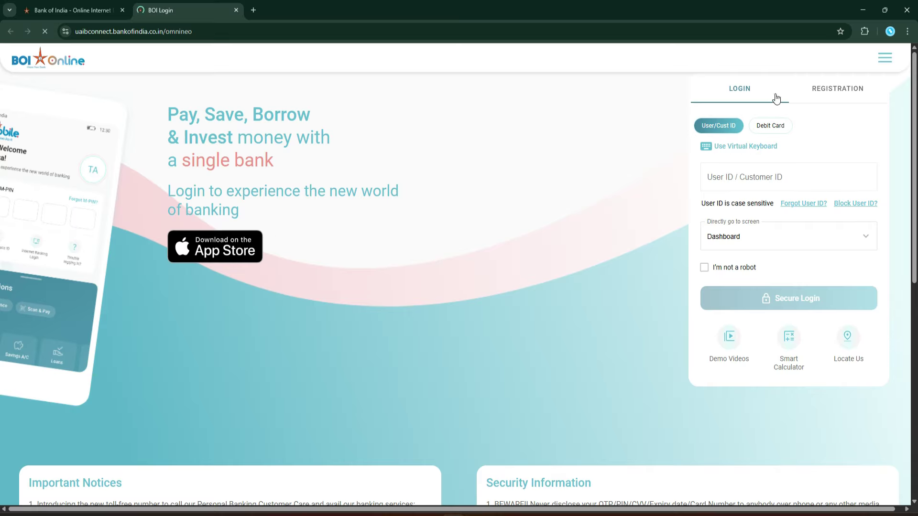
Step: Log in by User/Cust ID: enter the user ID, then the four-digit M-PIN
click(770, 126)
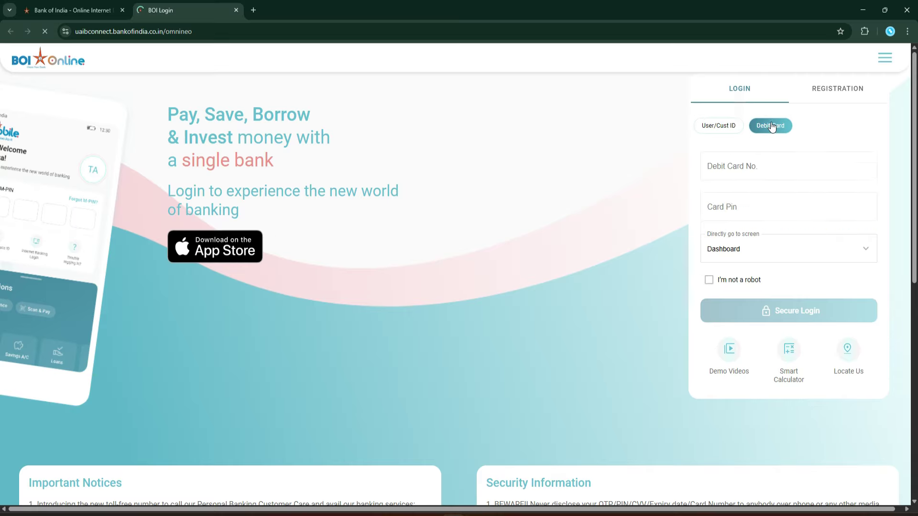
click(717, 126)
click(758, 179)
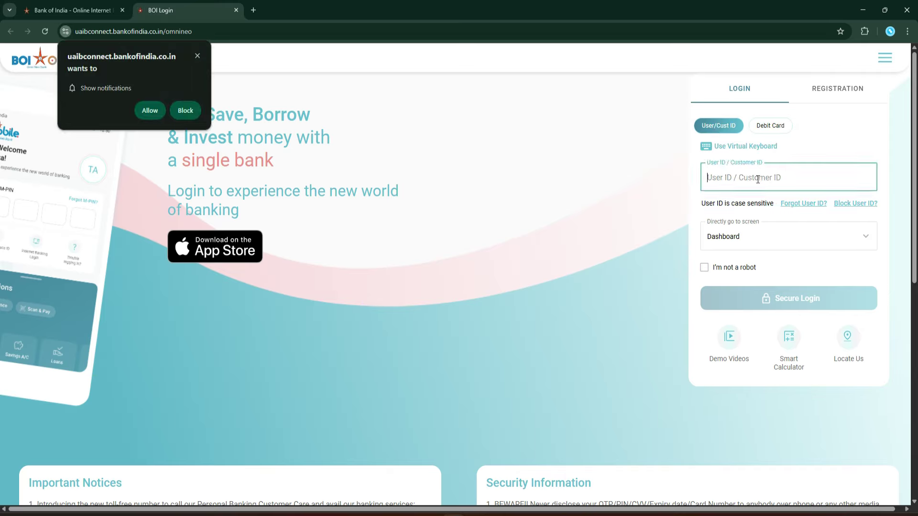
click(706, 271)
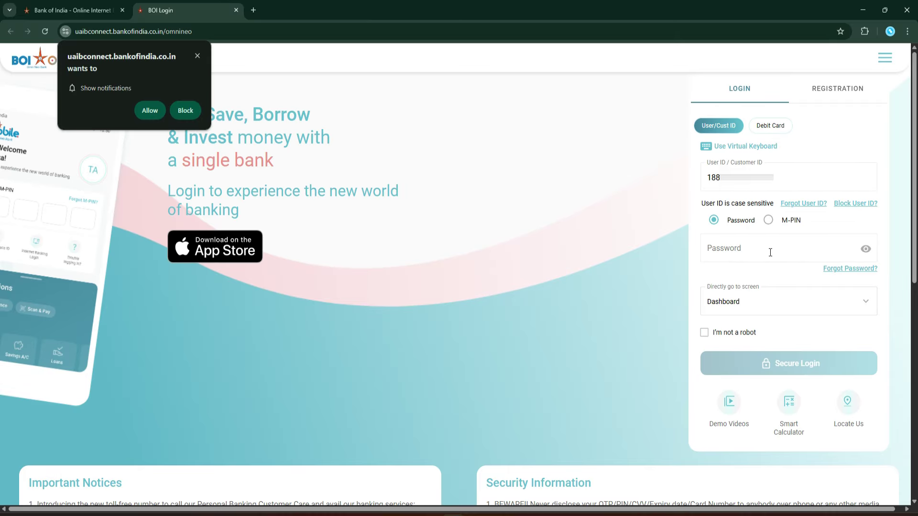
click(768, 220)
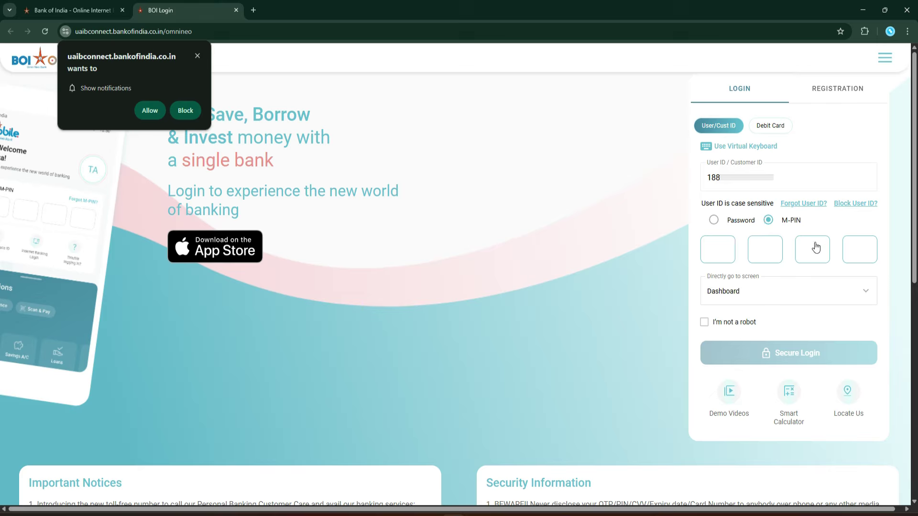
click(714, 221)
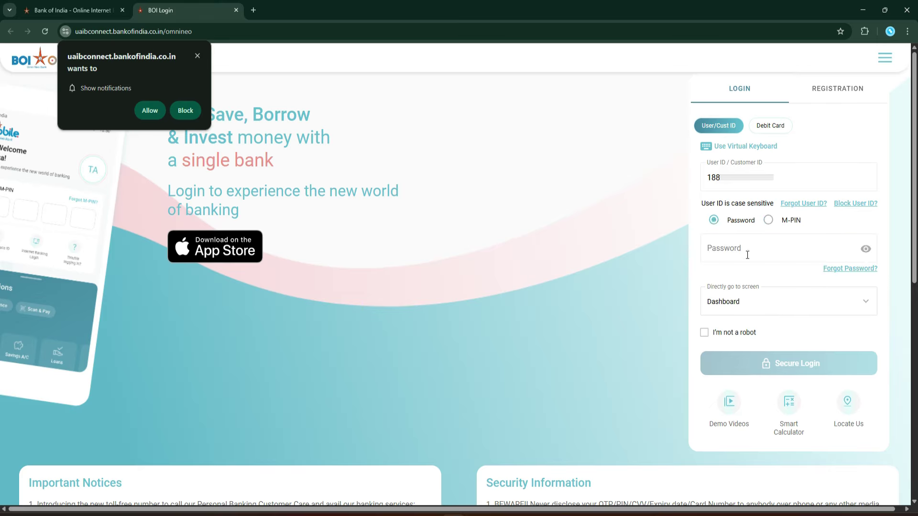
click(767, 222)
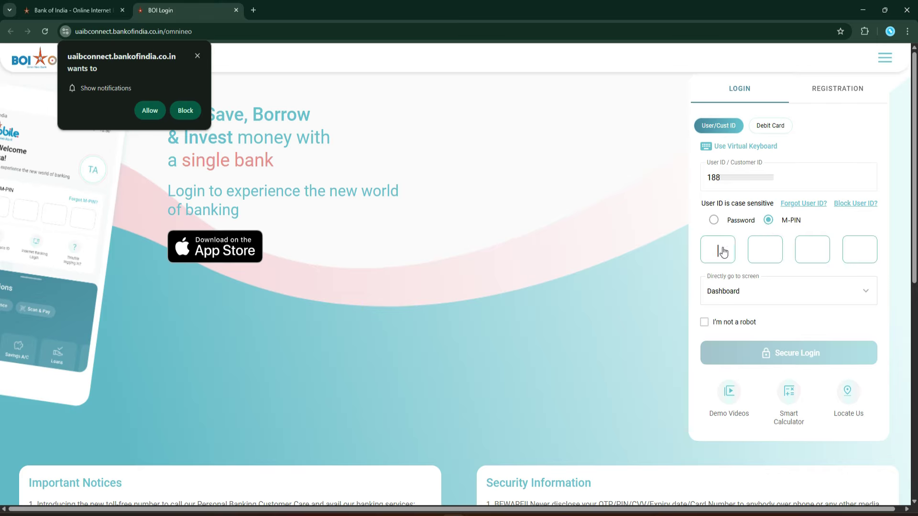
text(****)
Step: Tick I'm not a robot, refresh to a readable captcha, and enter its code
click(704, 322)
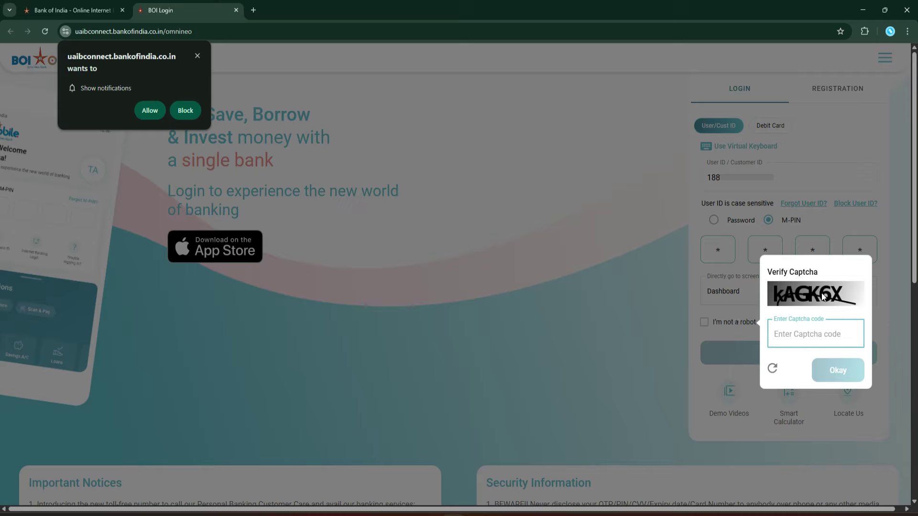
click(773, 370)
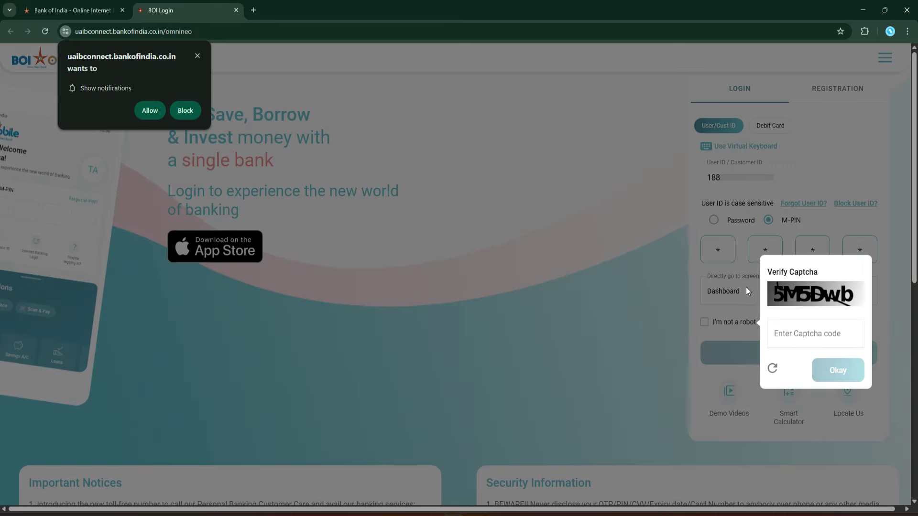
click(813, 336)
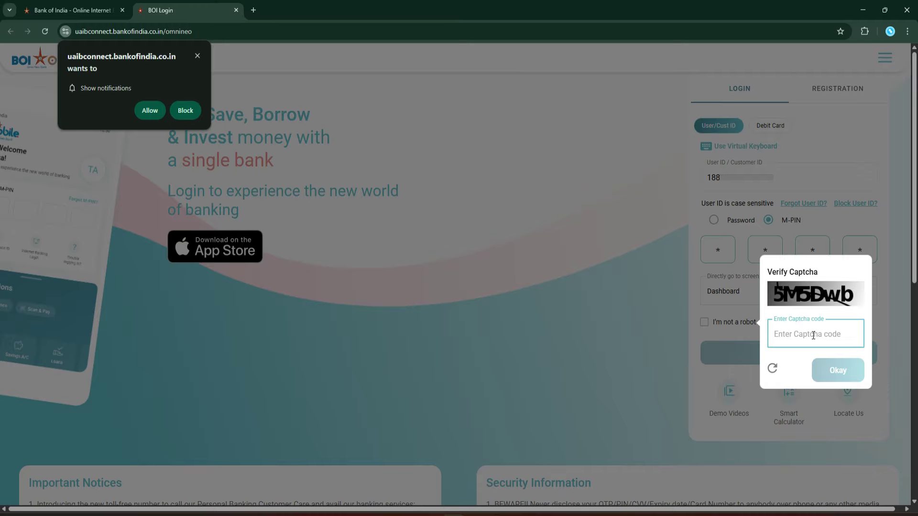
text(5M5Dwb)
click(843, 372)
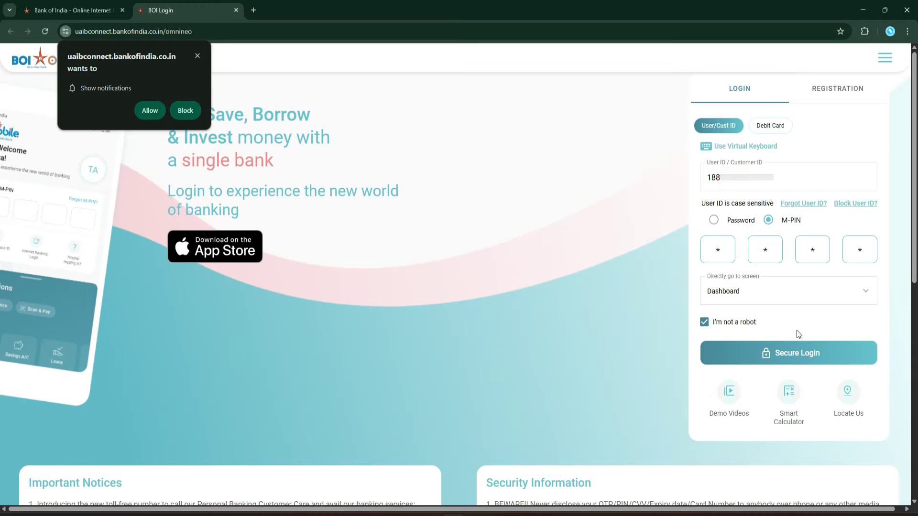
Step: Submit Secure Login, dismiss the notification prompt, and verify the six-digit SMS OTP
click(808, 359)
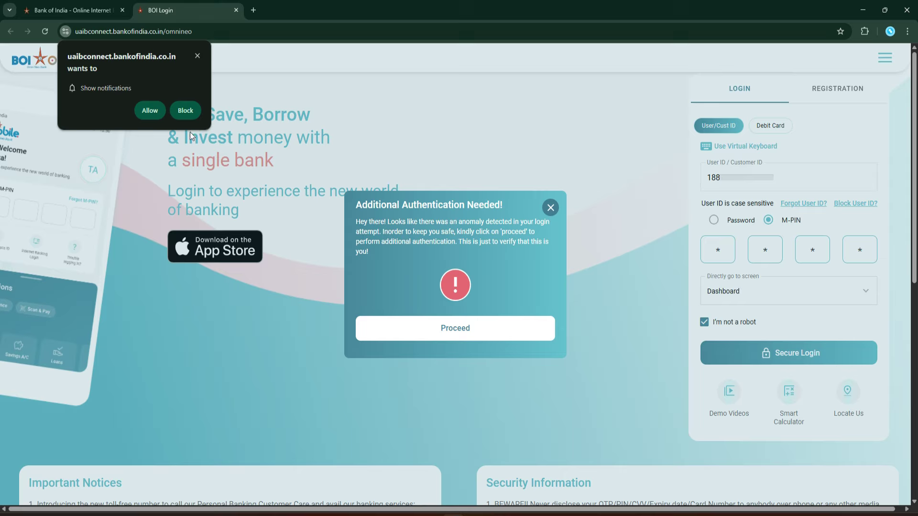
click(197, 56)
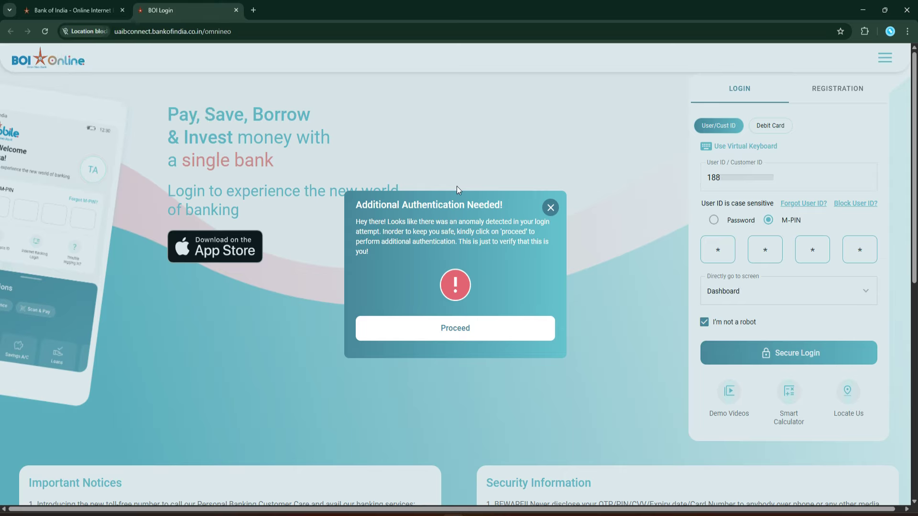
click(467, 329)
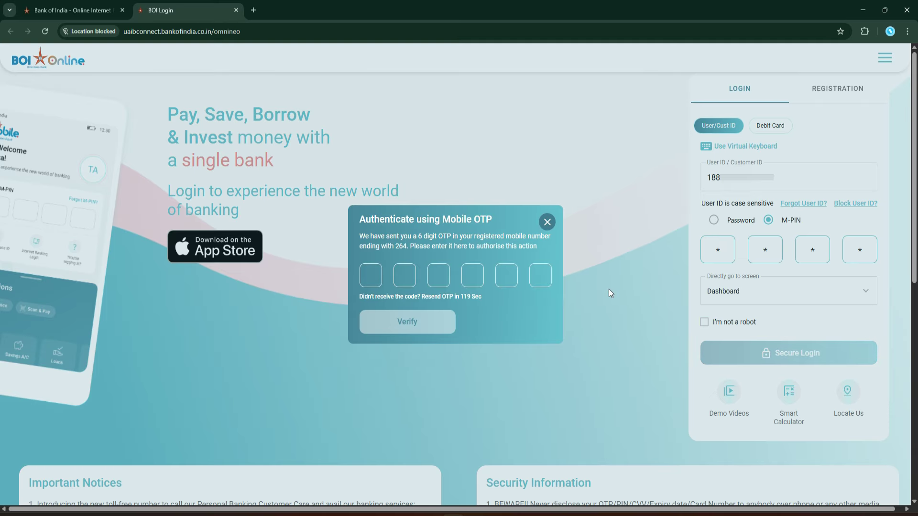
key(ctrl+v)
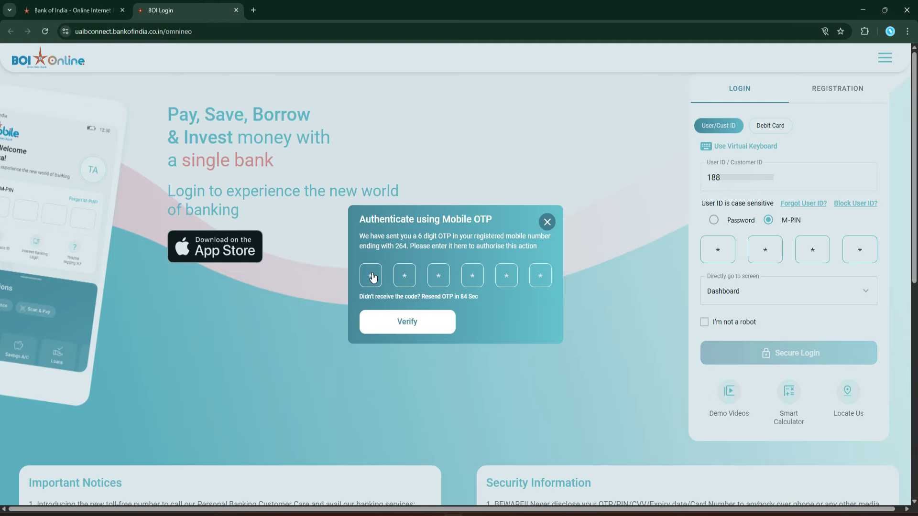
click(436, 315)
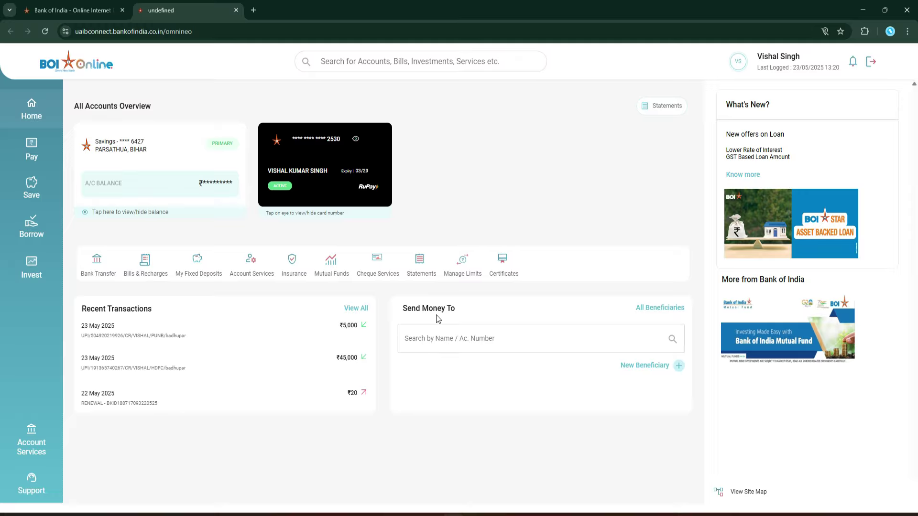
Step: Reveal the savings balance, then go to Pay > Manage Beneficiary
click(134, 212)
click(30, 157)
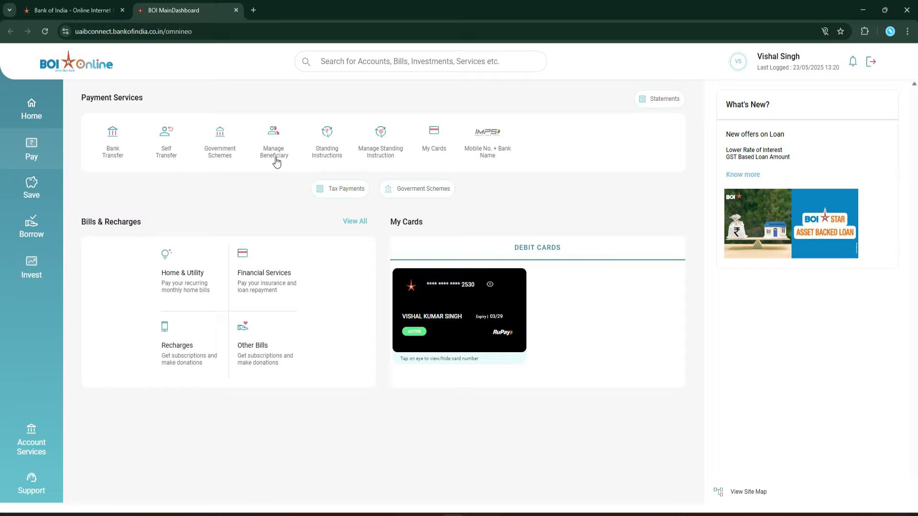
click(275, 142)
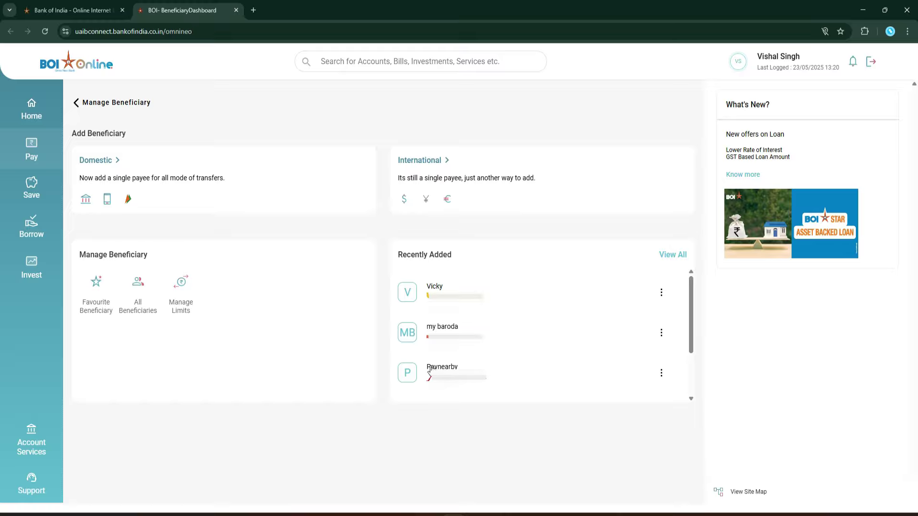
Step: Delete the third recently added payee, authorising it with the OTP and additional authentication
click(661, 374)
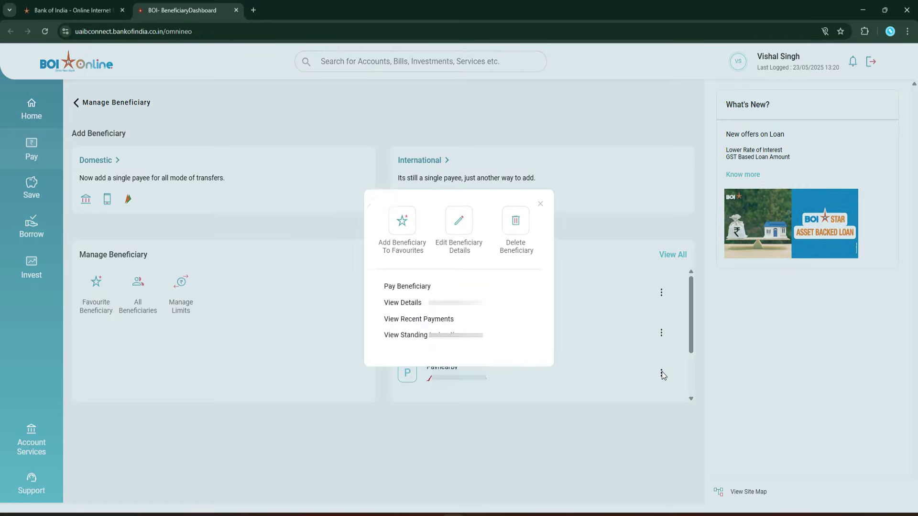
click(520, 233)
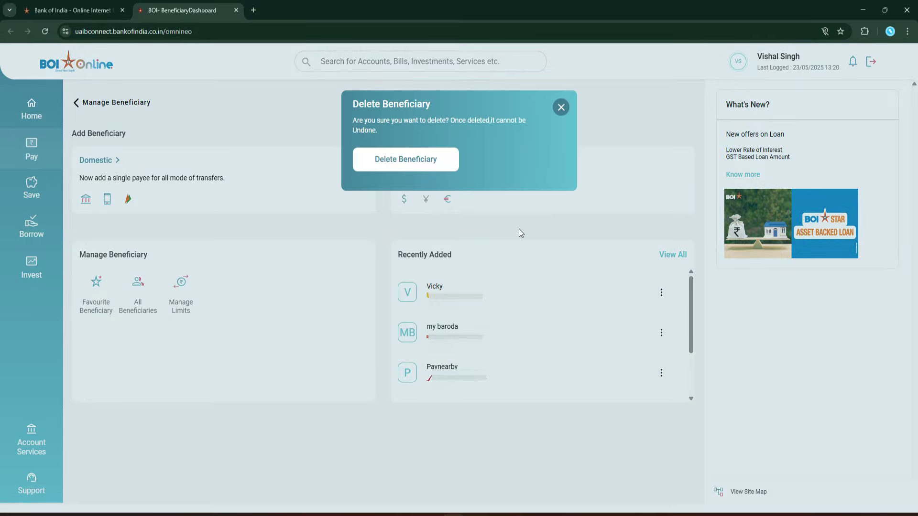
click(413, 159)
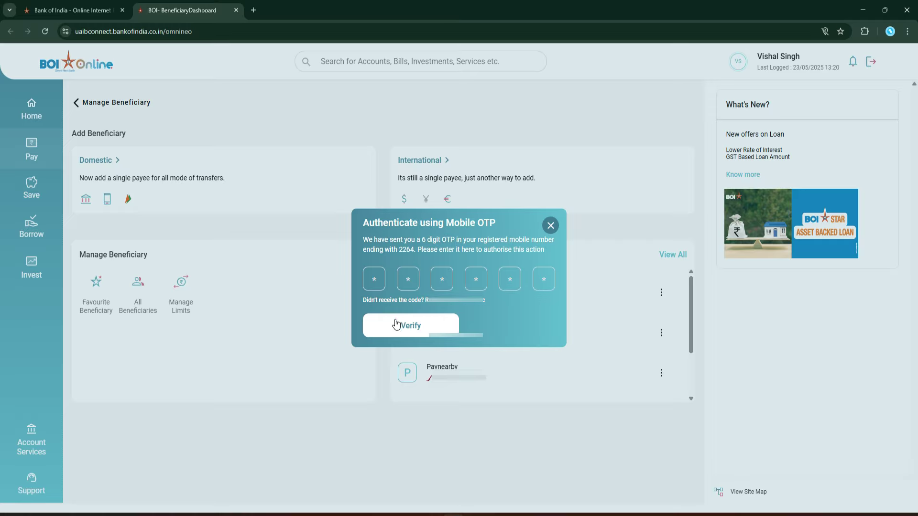
click(420, 327)
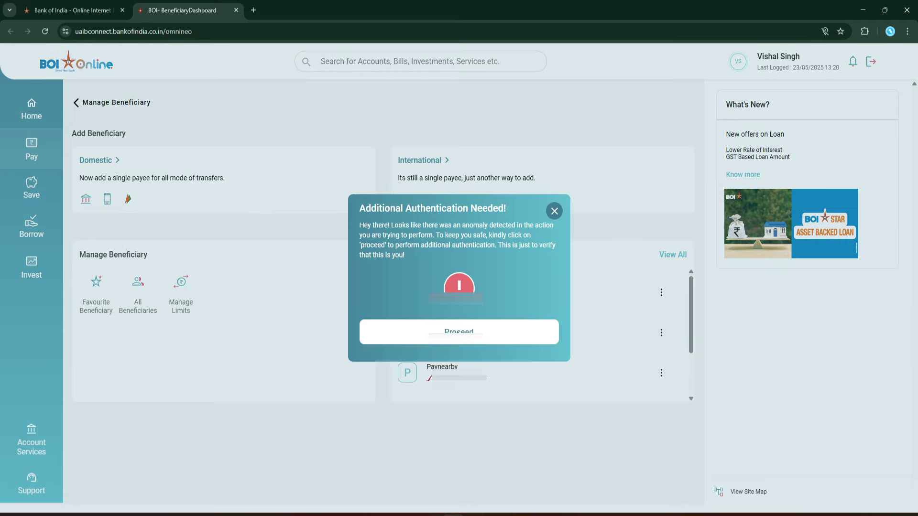
click(491, 341)
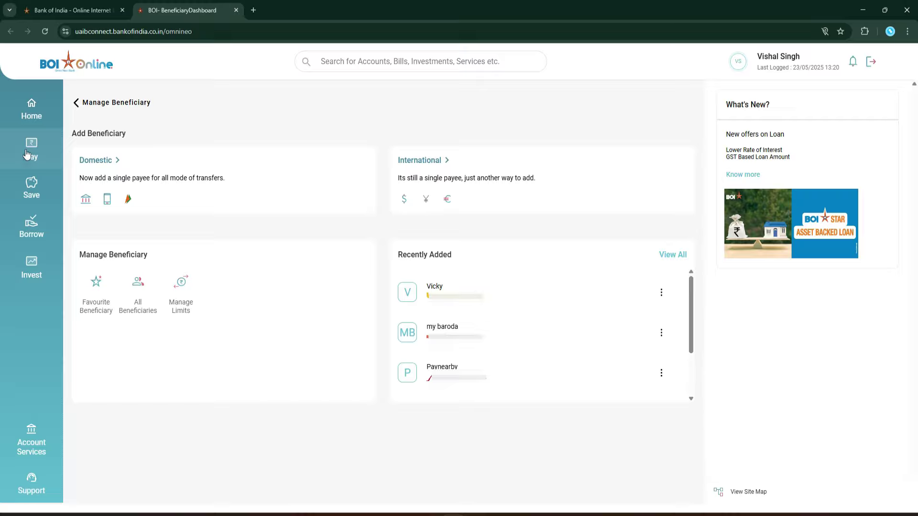
Step: Start a Domestic, Within BOI beneficiary with the nickname 'sanjay'
click(108, 160)
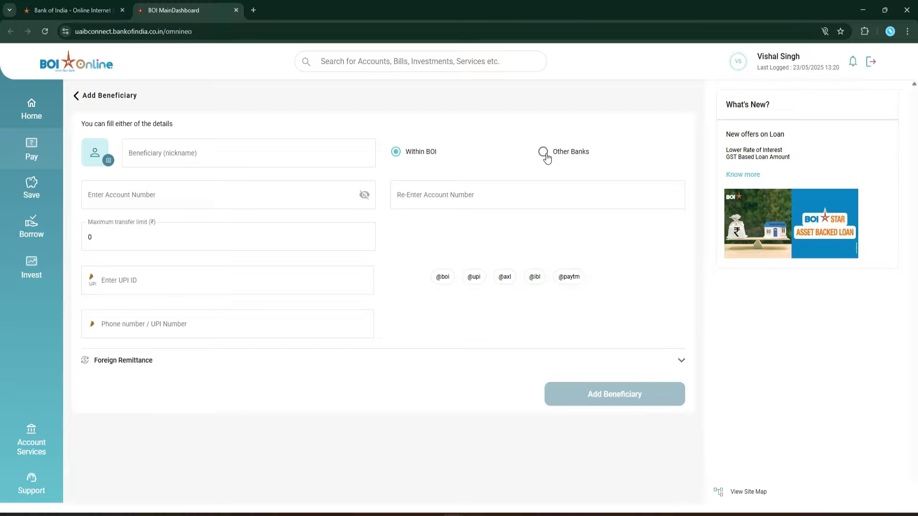
click(544, 152)
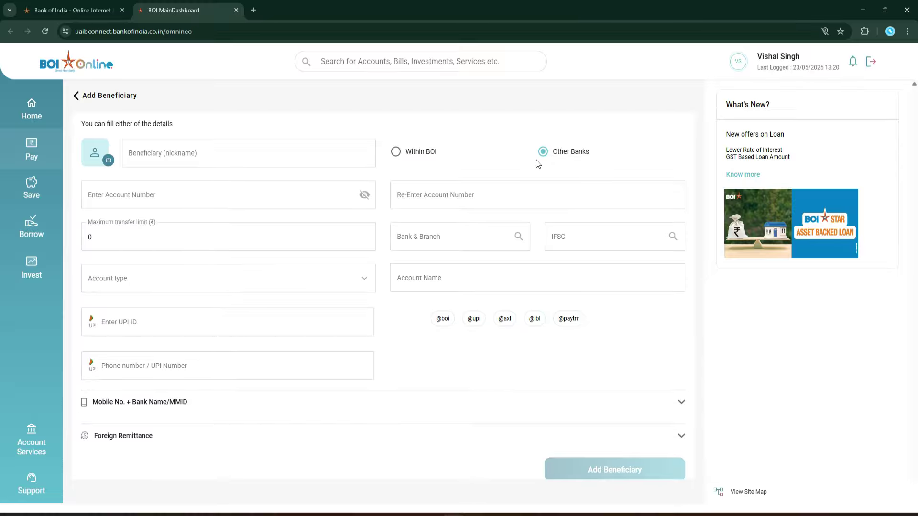
click(398, 154)
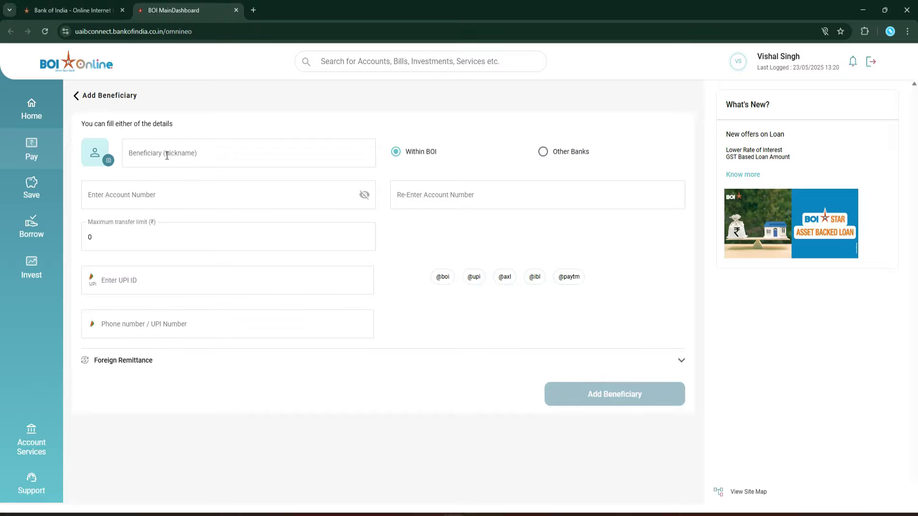
click(231, 156)
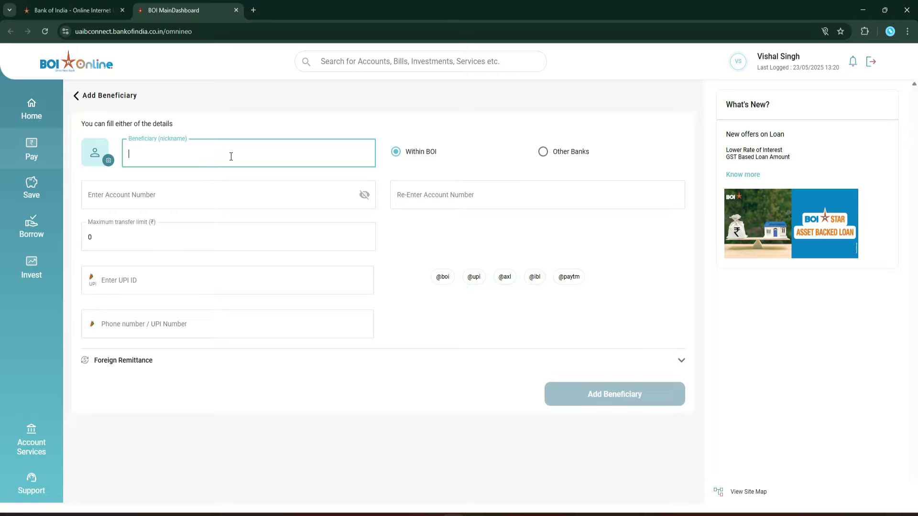
text(sanjay)
Step: Enter and confirm the account number, and set the maximum transfer limit to 1000000
click(183, 194)
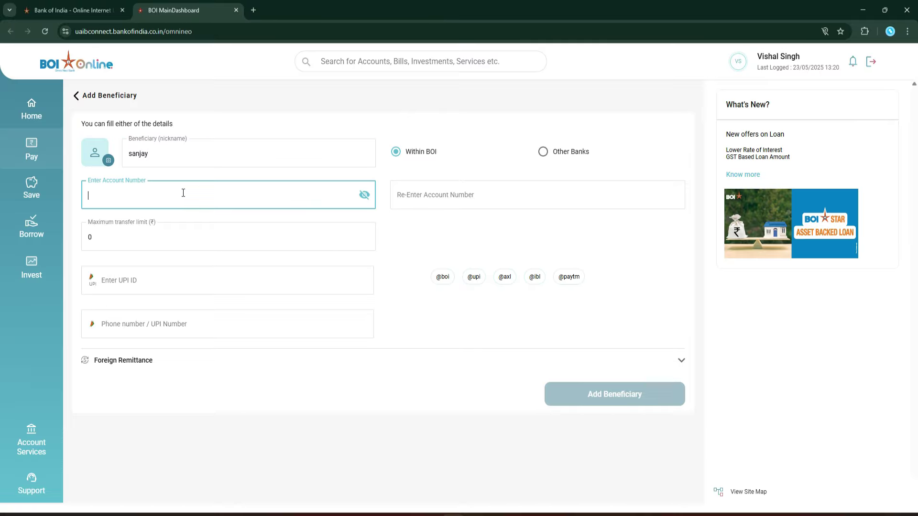
key(ctrl+v)
click(363, 197)
click(364, 198)
click(363, 198)
click(459, 194)
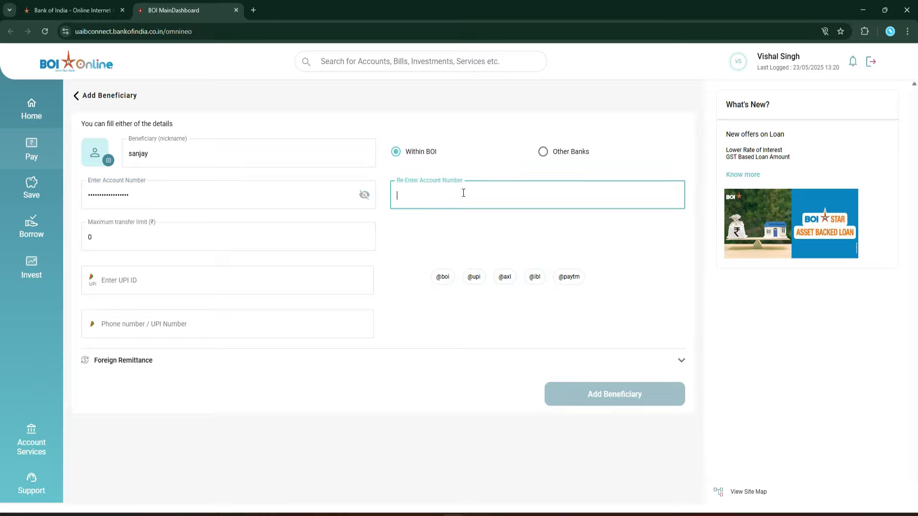
key(ctrl+v)
click(97, 236)
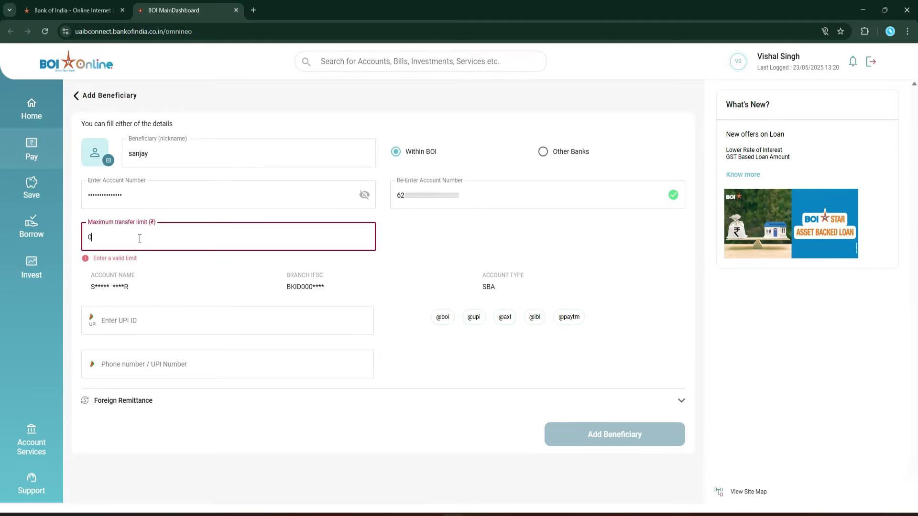
text(1000000)
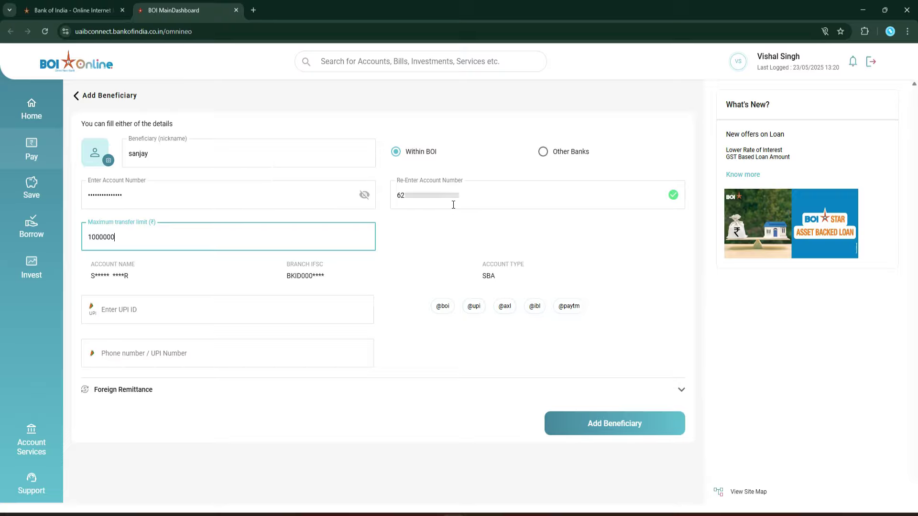
Step: Submit and confirm the new beneficiary, verifying the mobile and email one-time codes
click(638, 426)
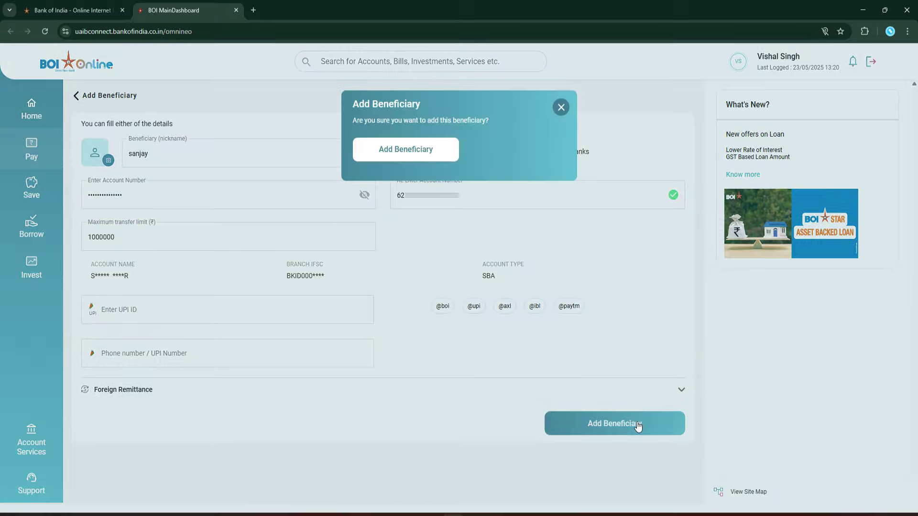
click(419, 151)
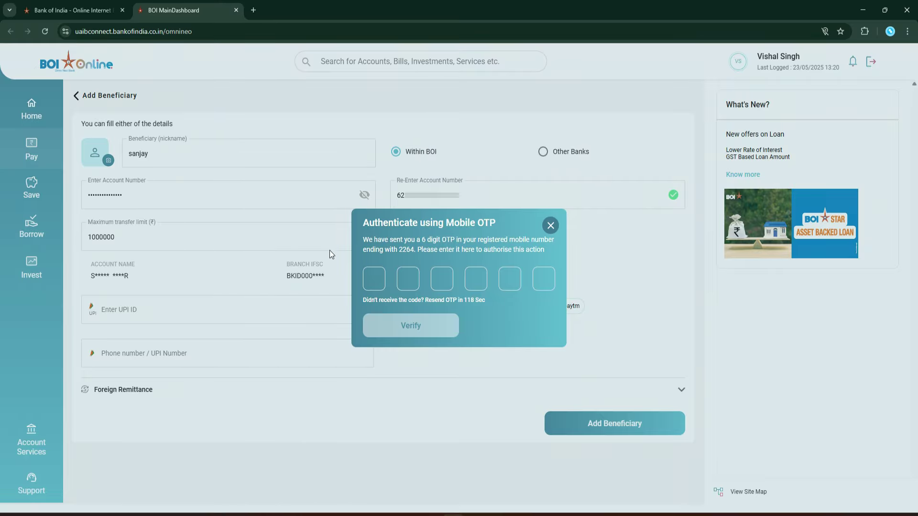
click(374, 282)
text(******)
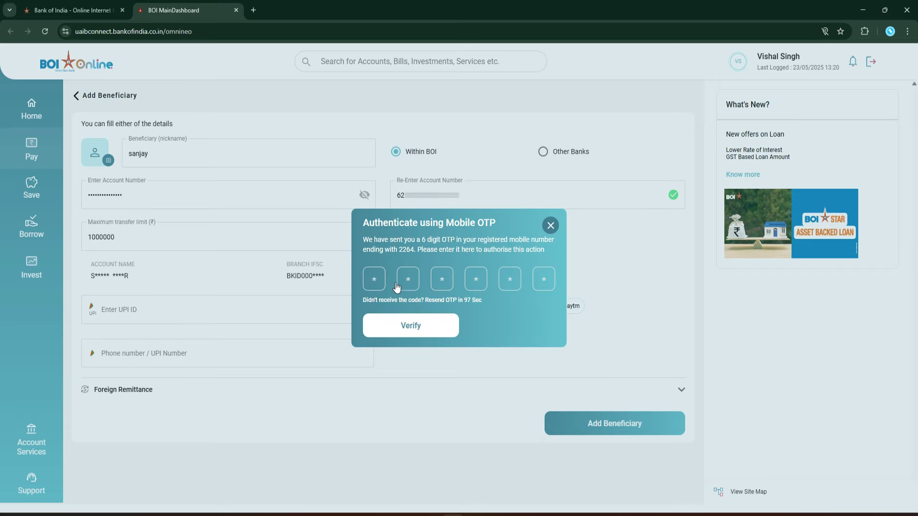
click(417, 325)
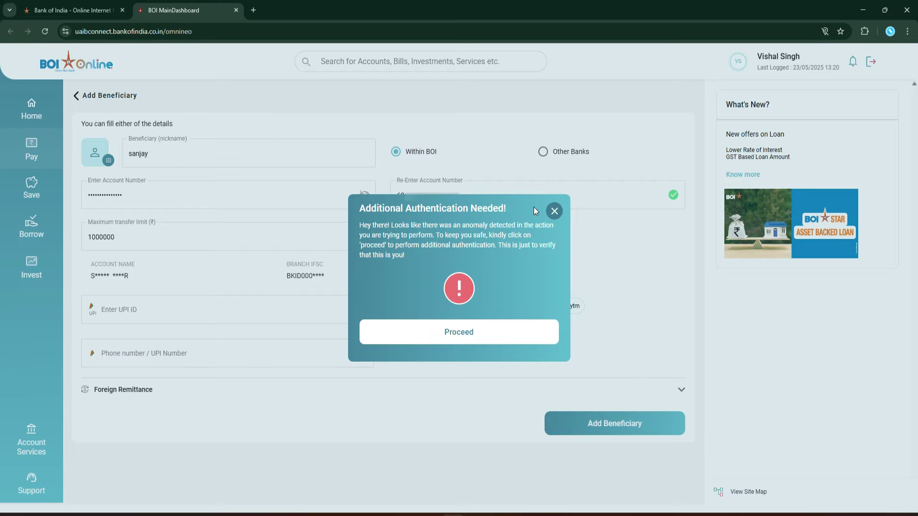
click(475, 333)
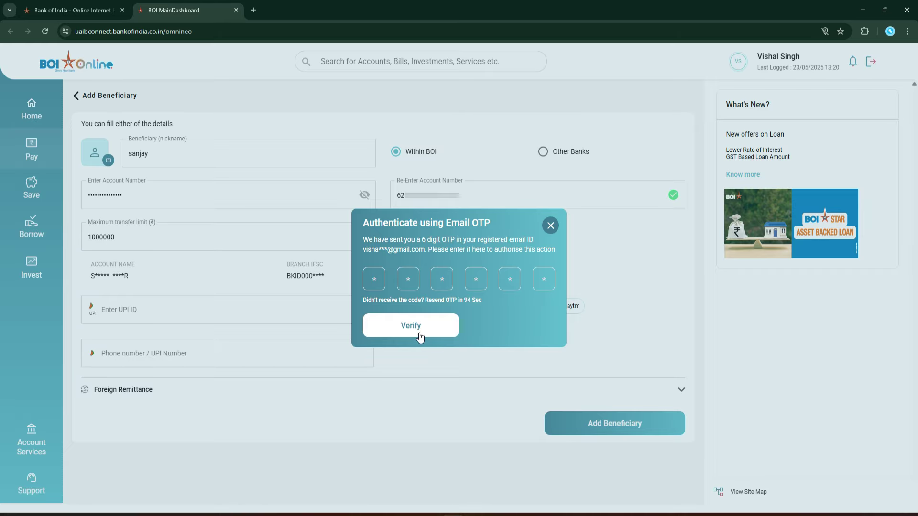
click(415, 328)
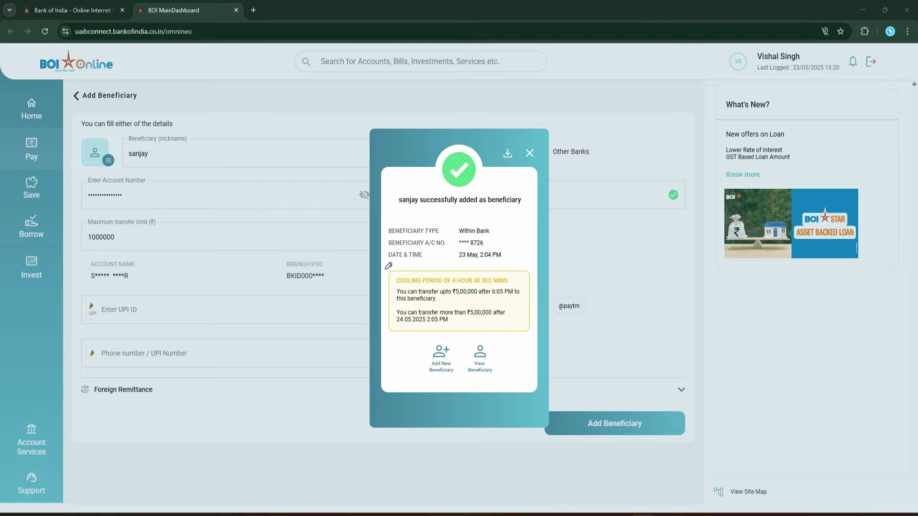
Step: Select text on the beneficiary-added summary to review the cooling period details
drag(387, 268, 389, 286)
mouse_move(390, 331)
mouse_down()
mouse_move(523, 323)
mouse_move(521, 264)
mouse_move(395, 268)
mouse_up()
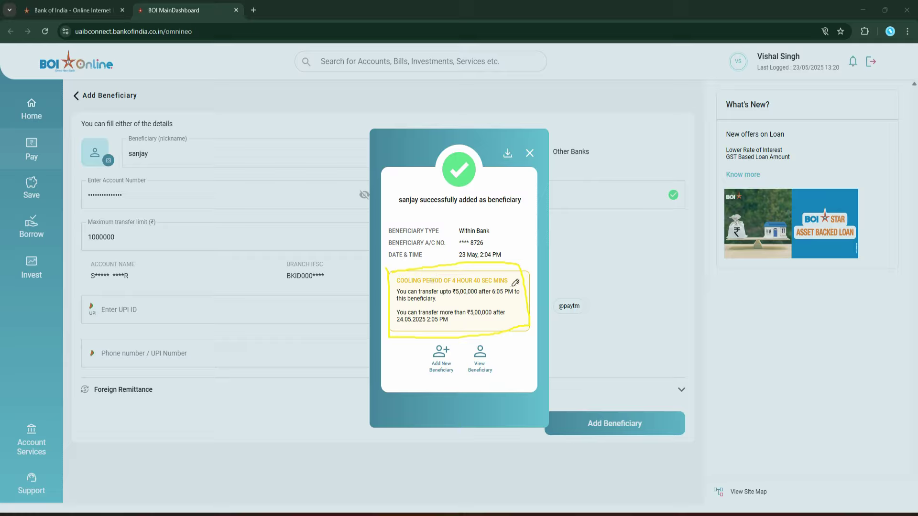
drag(457, 296, 508, 296)
drag(471, 318, 498, 319)
drag(436, 324, 448, 323)
mouse_move(139, 228)
mouse_down()
mouse_move(65, 221)
mouse_move(142, 221)
mouse_up()
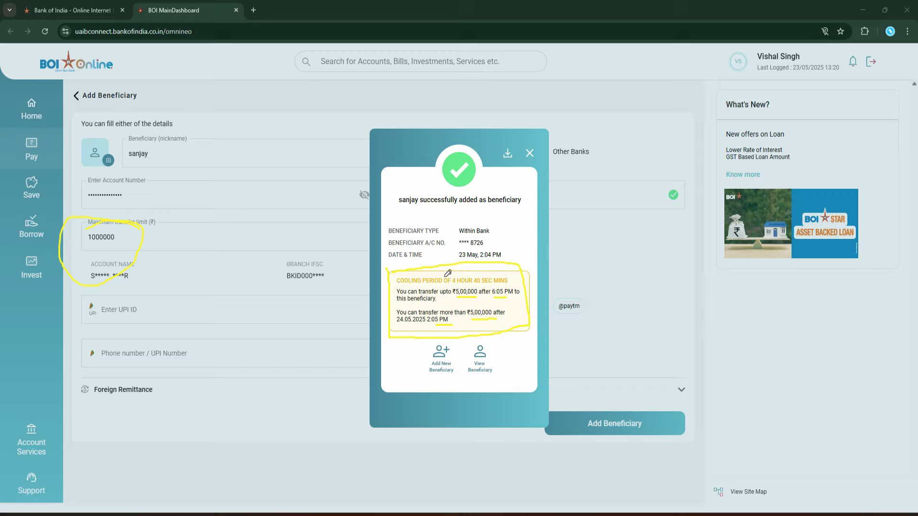
mouse_move(445, 277)
mouse_down()
mouse_move(474, 302)
mouse_move(583, 247)
mouse_up()
drag(397, 321, 690, 260)
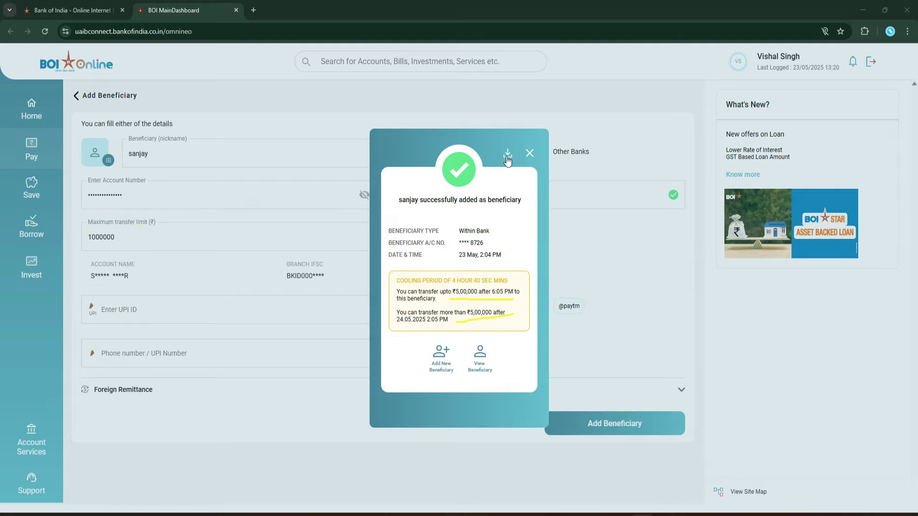
Step: Close the summary and start a new Domestic beneficiary set to Other Banks
click(529, 153)
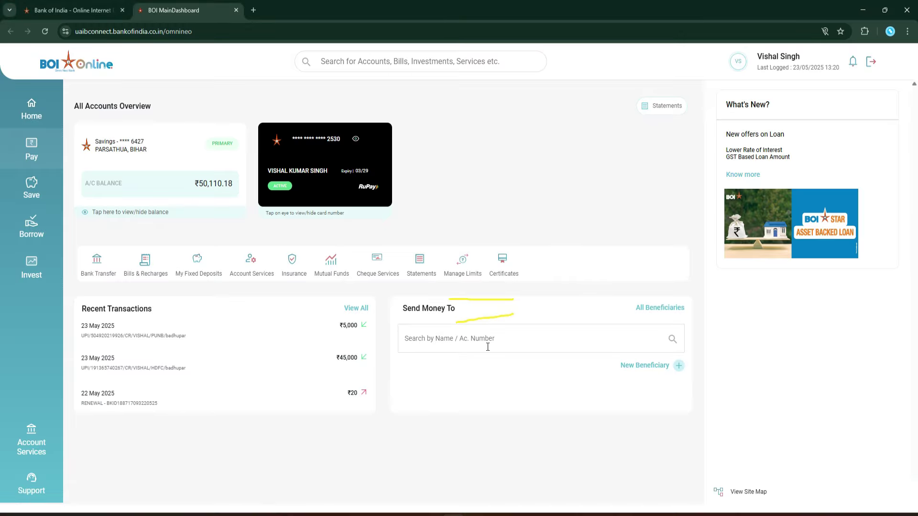
click(701, 10)
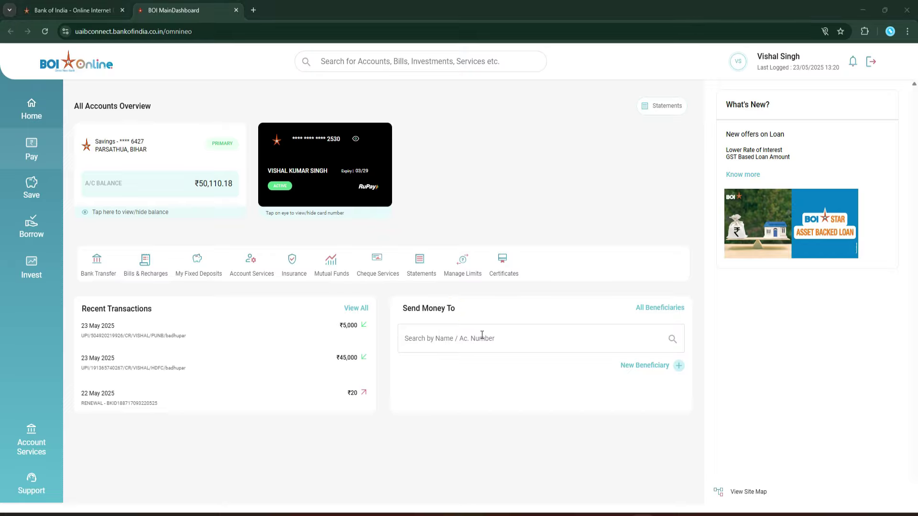
click(31, 147)
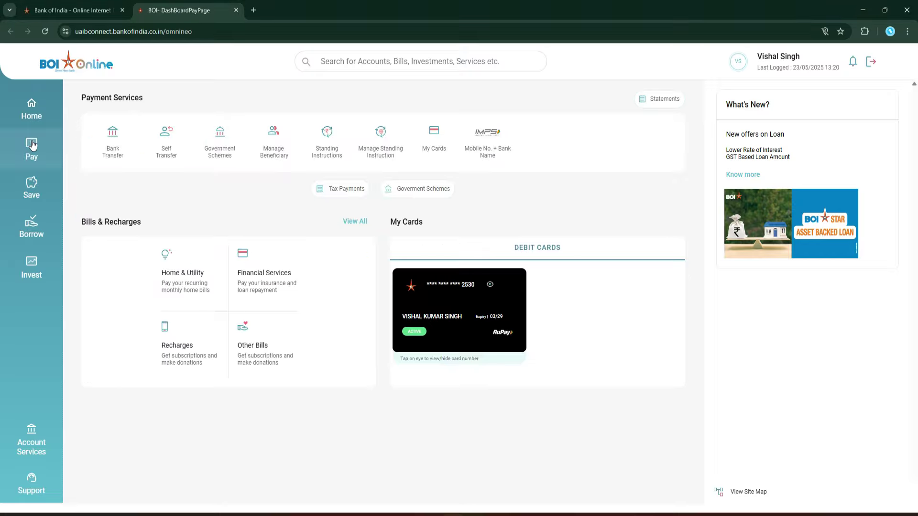
click(274, 145)
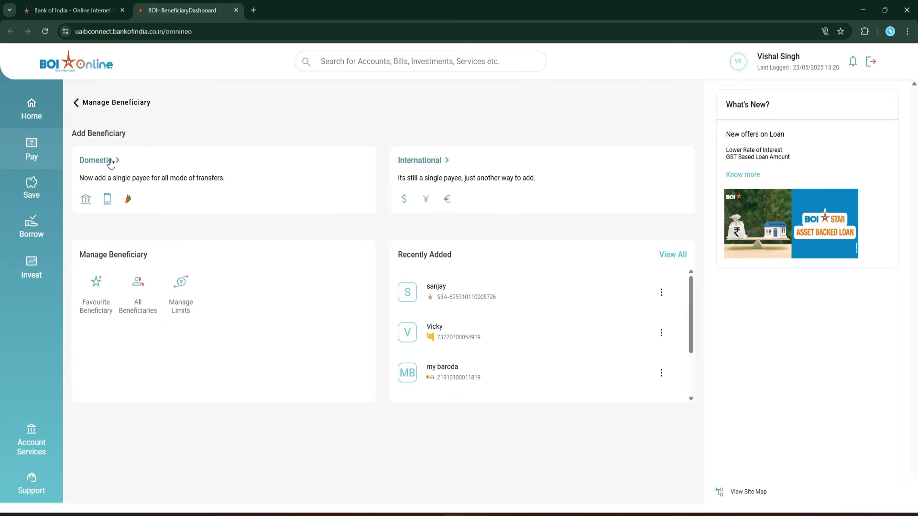
click(110, 163)
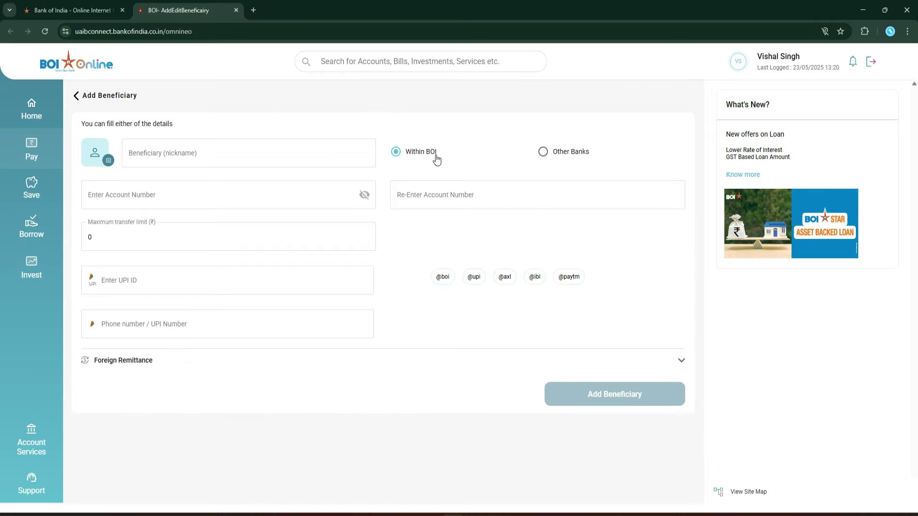
click(543, 153)
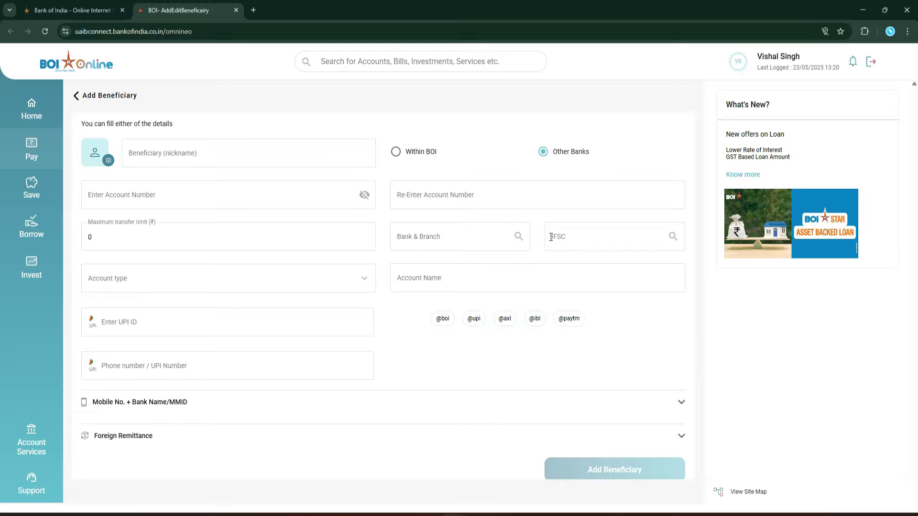
Step: Enter and confirm the payee's account number and set a 2000000 maximum transfer limit
click(157, 195)
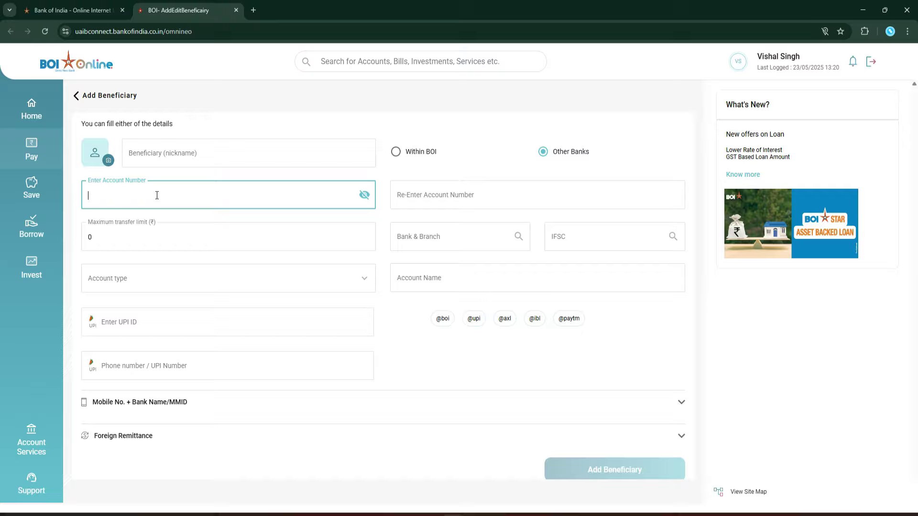
key(ctrl+v)
click(451, 190)
key(ctrl+v)
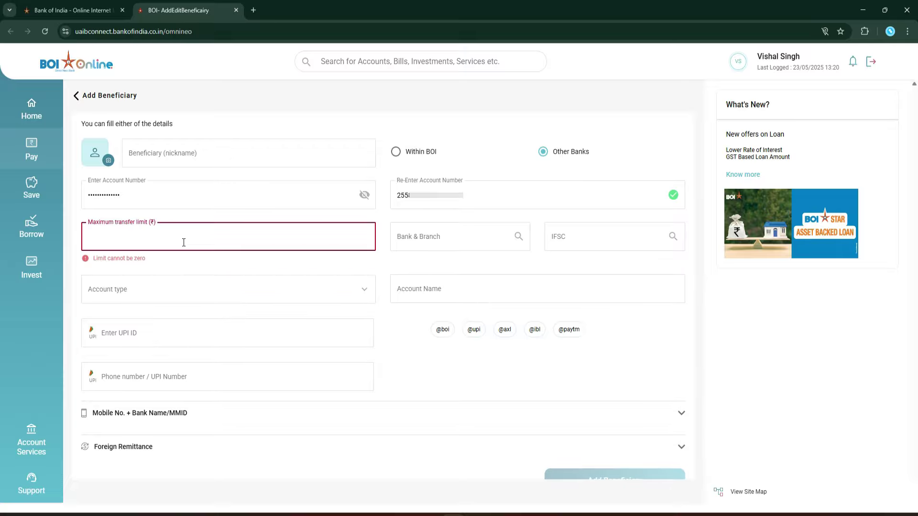
text(2000000)
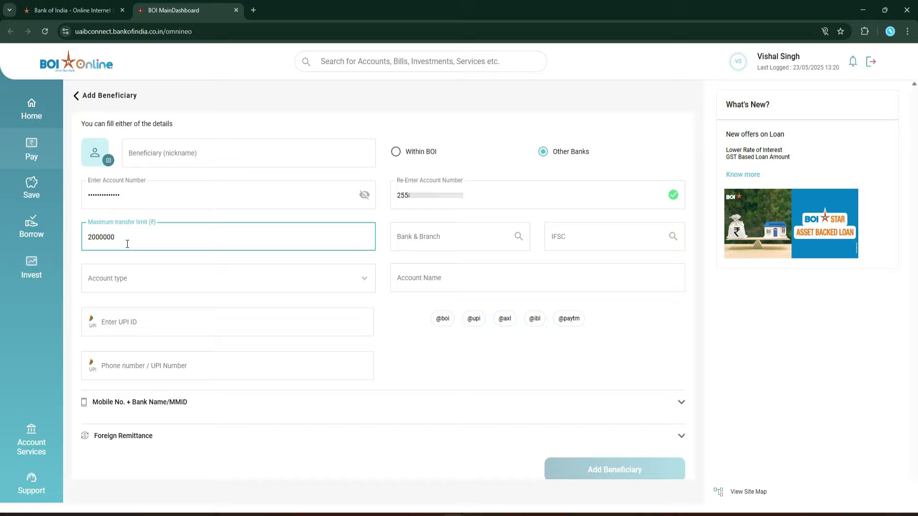
Step: Choose ICICI BANK LIMITED and IFSC ICIC0002558, filling in the BHABUA branch
click(468, 235)
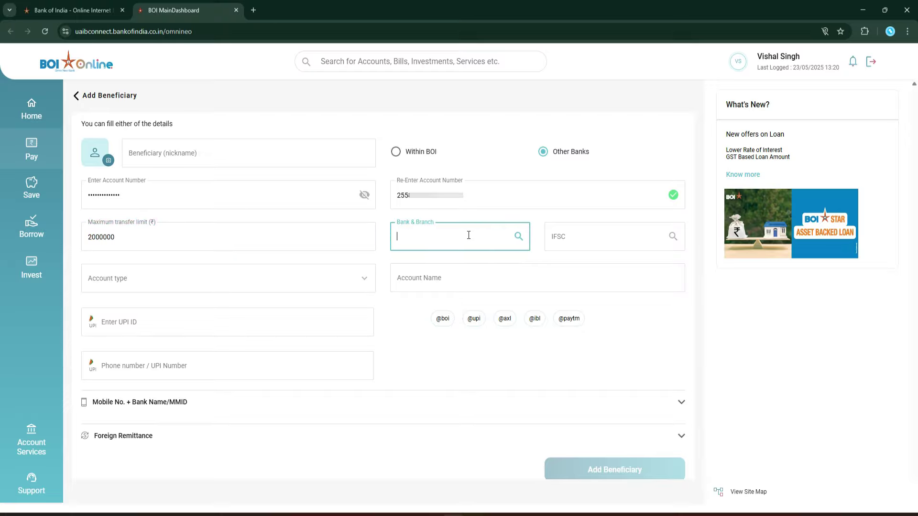
text(icici)
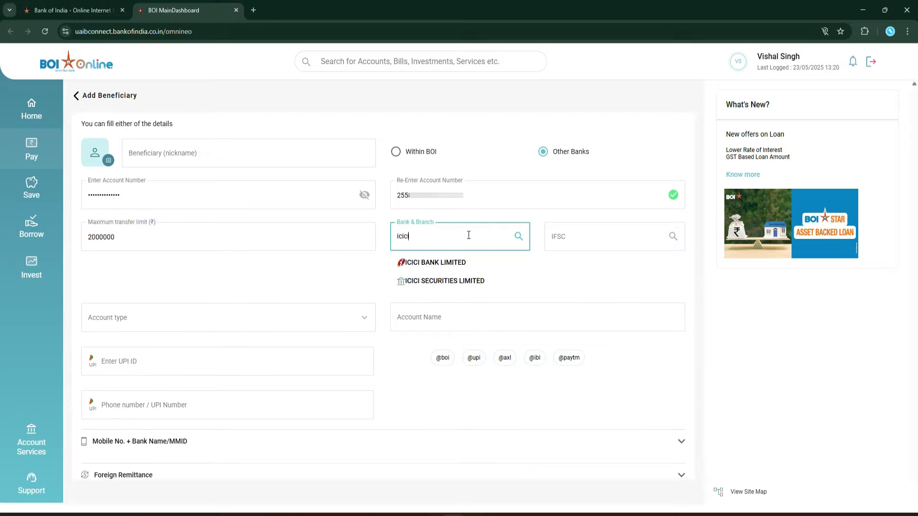
click(440, 264)
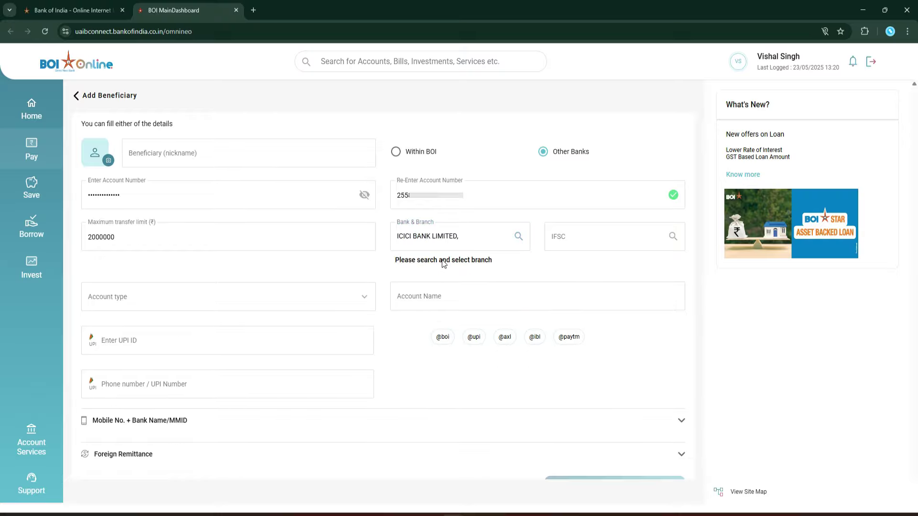
click(584, 235)
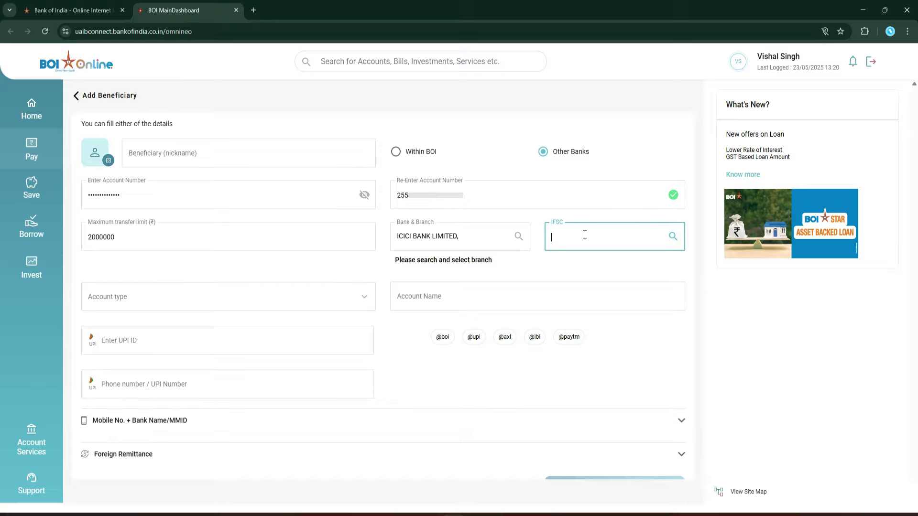
text(icic0002558)
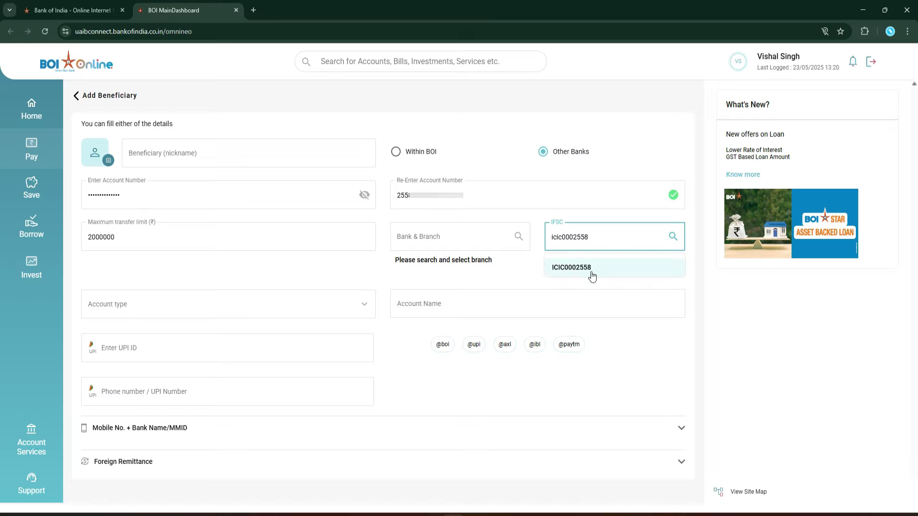
click(579, 269)
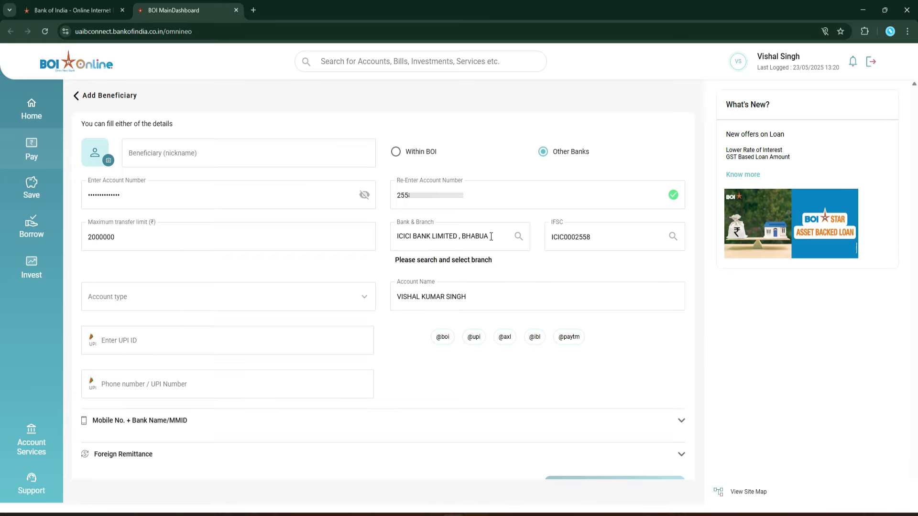
drag(462, 238, 490, 237)
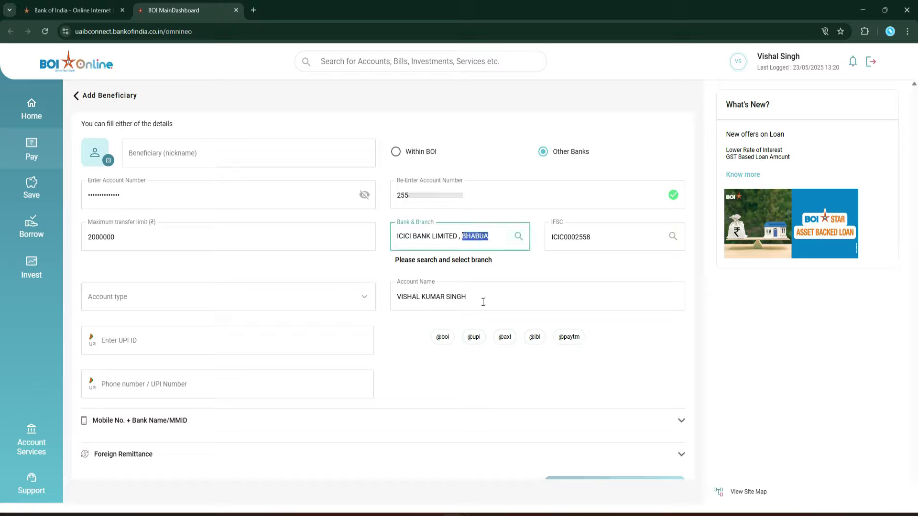
Step: Set account type to Savings, nickname 'myself vis', and submit the beneficiary form
click(187, 307)
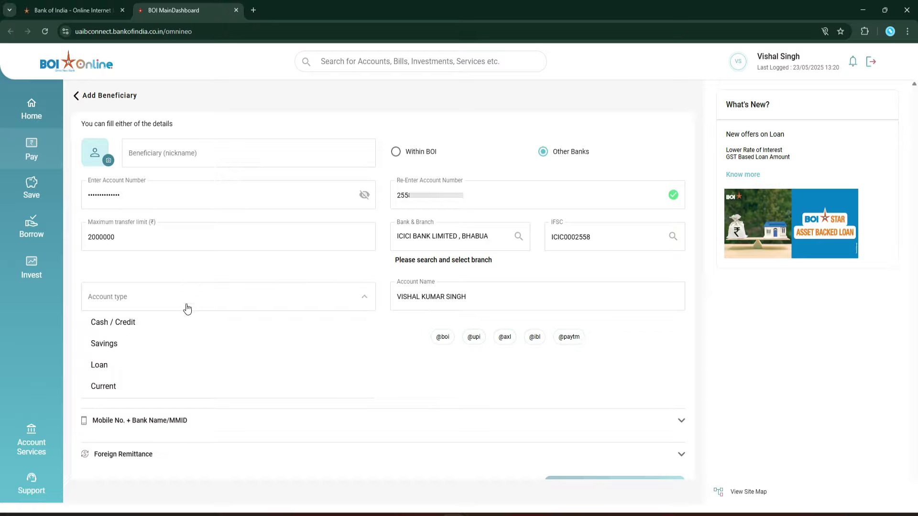
click(109, 344)
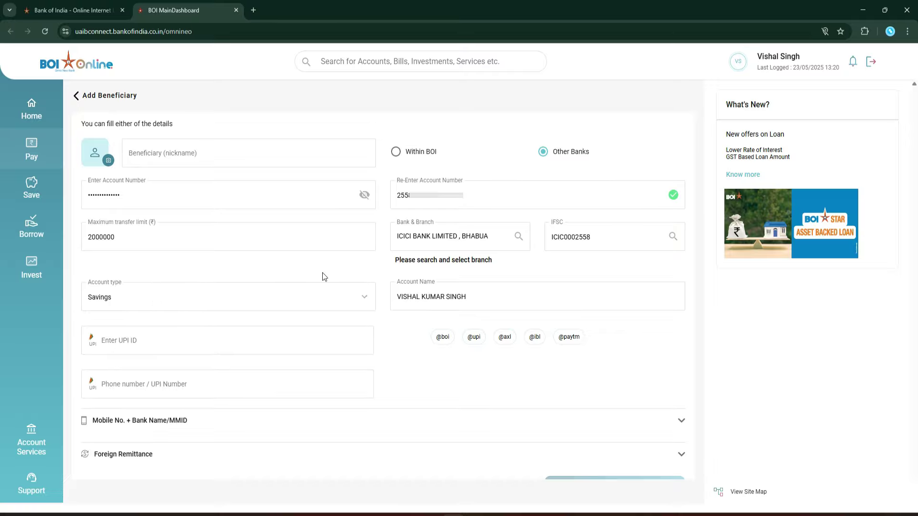
scroll(322, 273, down, 1)
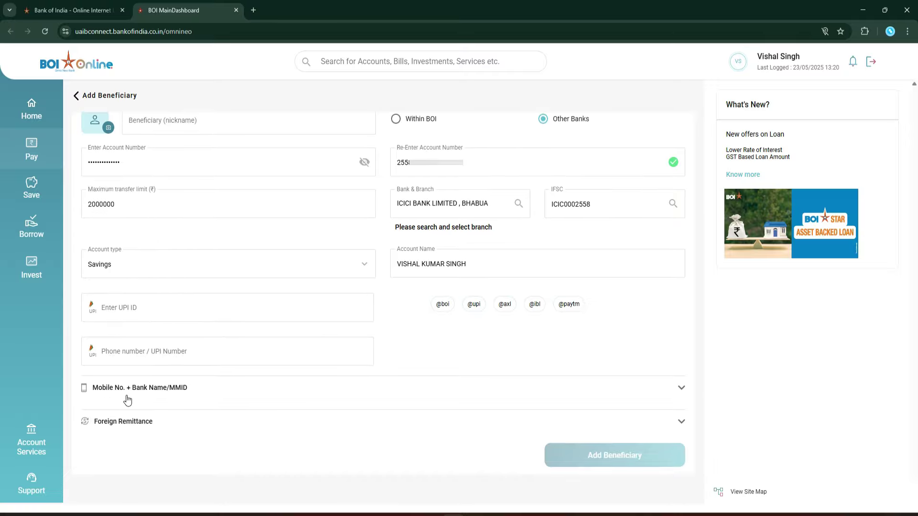
scroll(225, 115, up, 1)
click(175, 152)
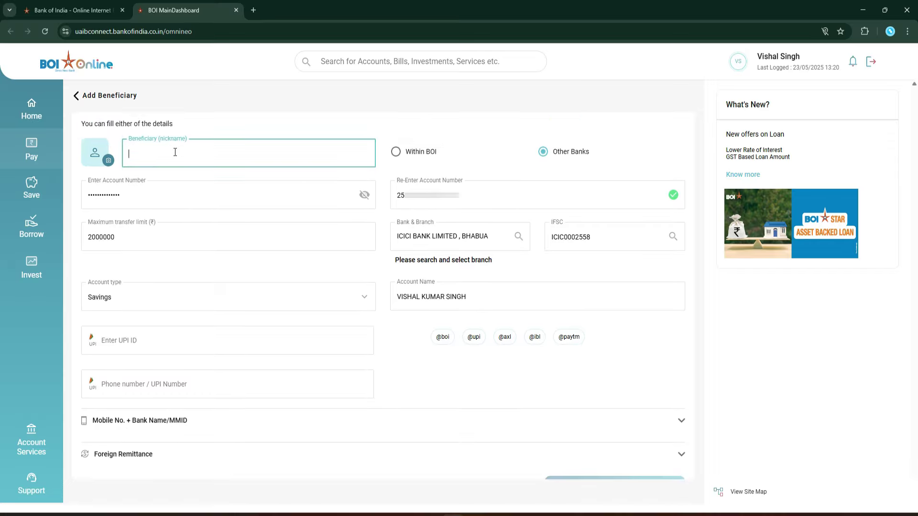
text(myself vis)
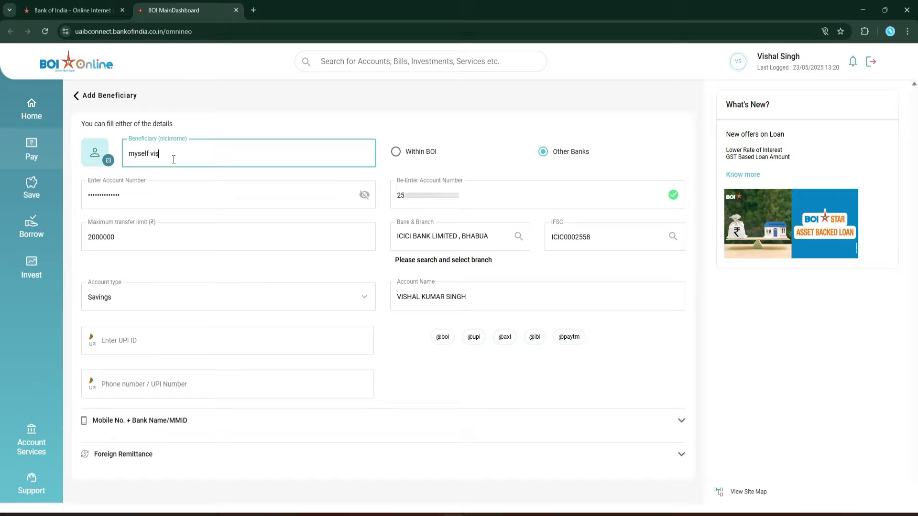
scroll(379, 194, down, 1)
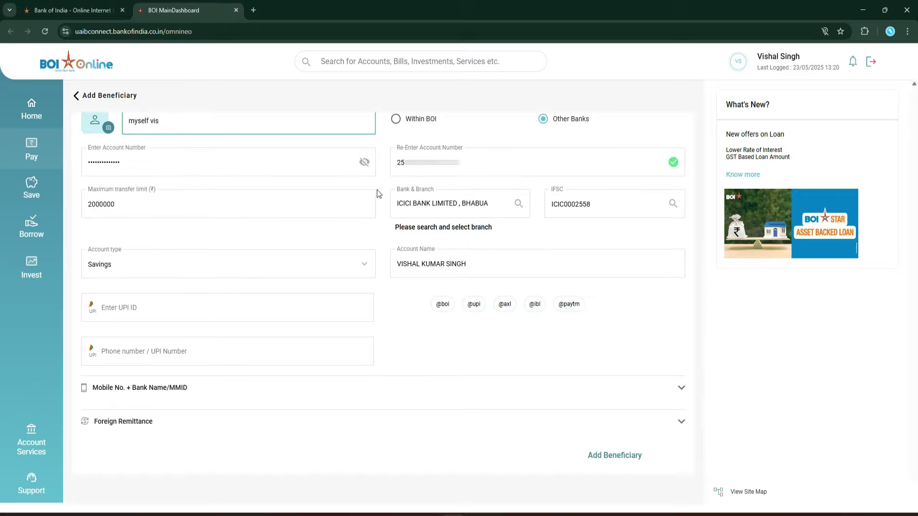
click(561, 437)
Step: Add the own other-bank account as an Outside Bank beneficiary, verifying the mobile and email OTPs
click(607, 460)
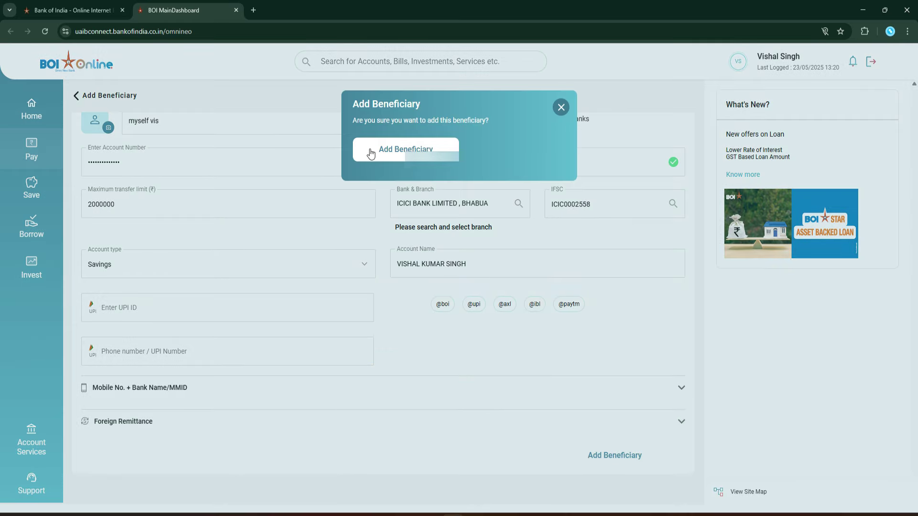
click(416, 149)
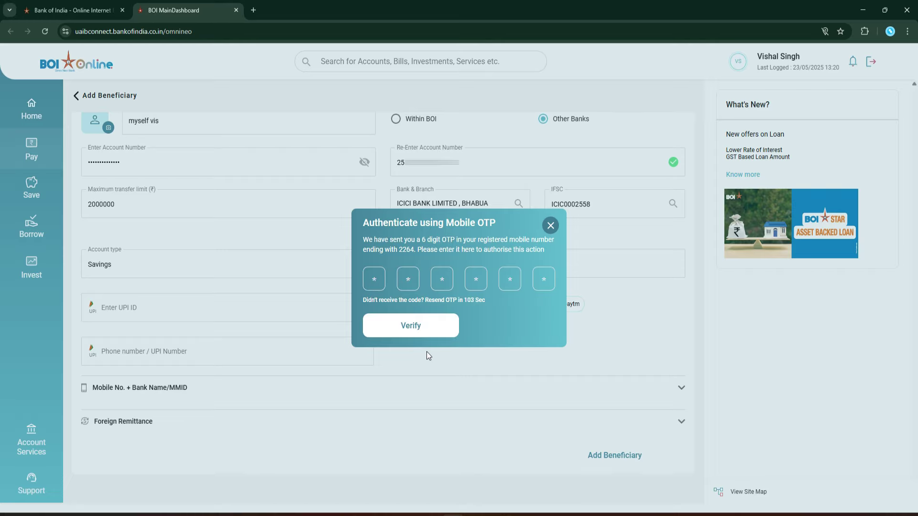
click(421, 329)
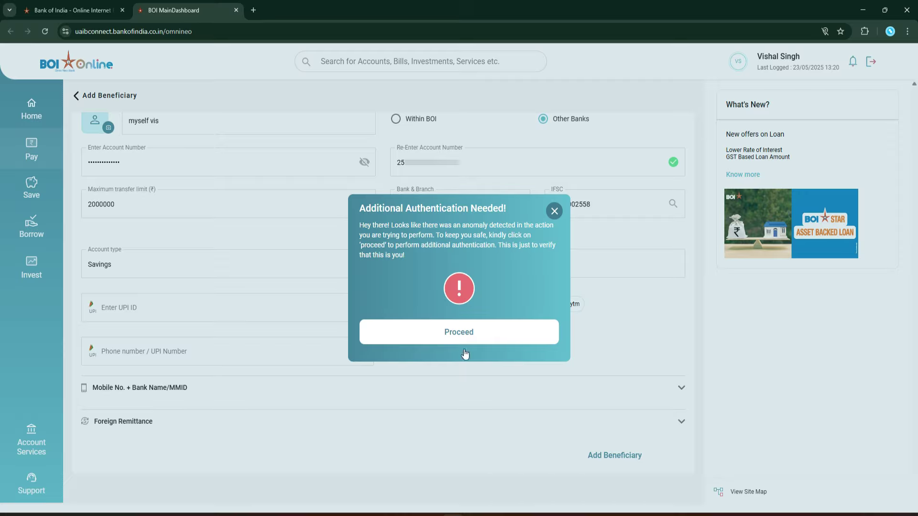
click(464, 332)
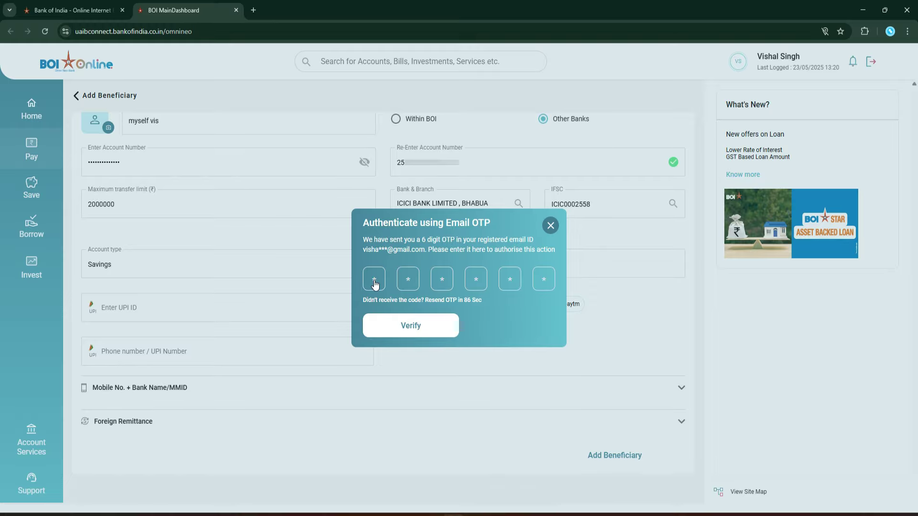
click(418, 328)
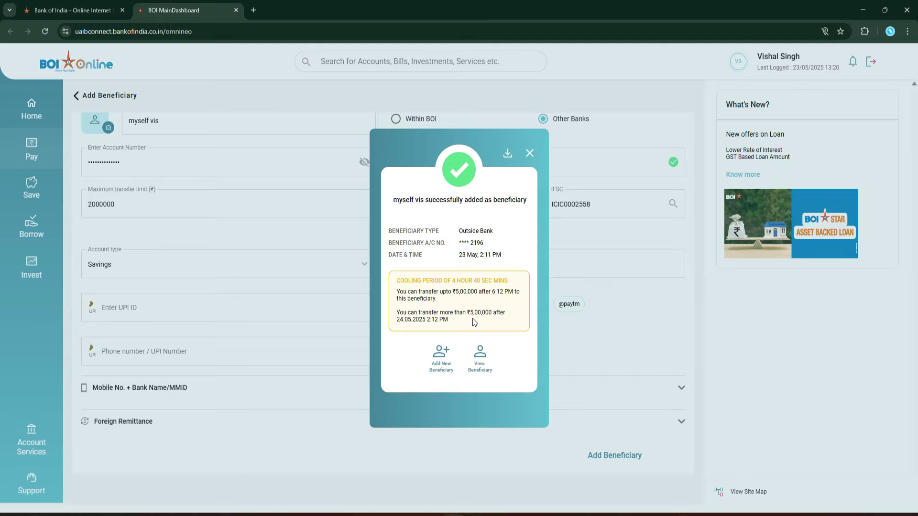
Step: Dismiss the success message and reveal the ₹50,110.18 savings balance on the dashboard
click(529, 153)
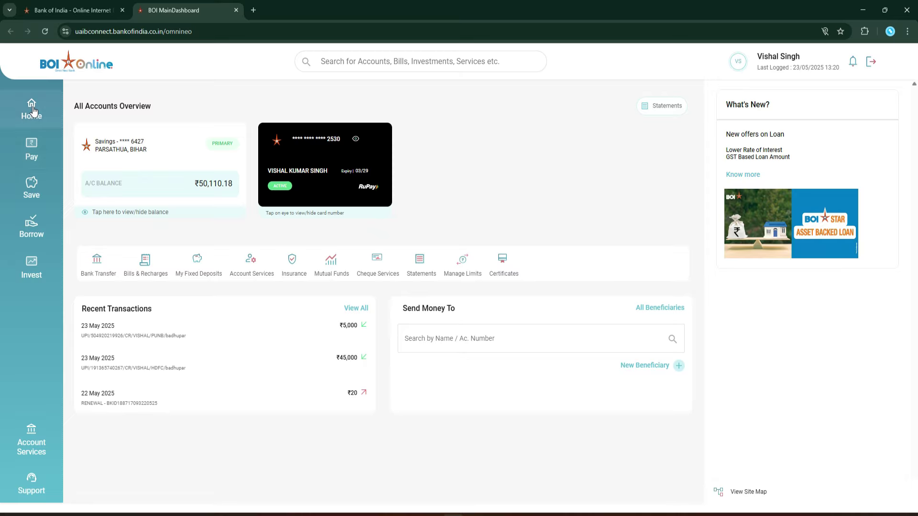
click(675, 309)
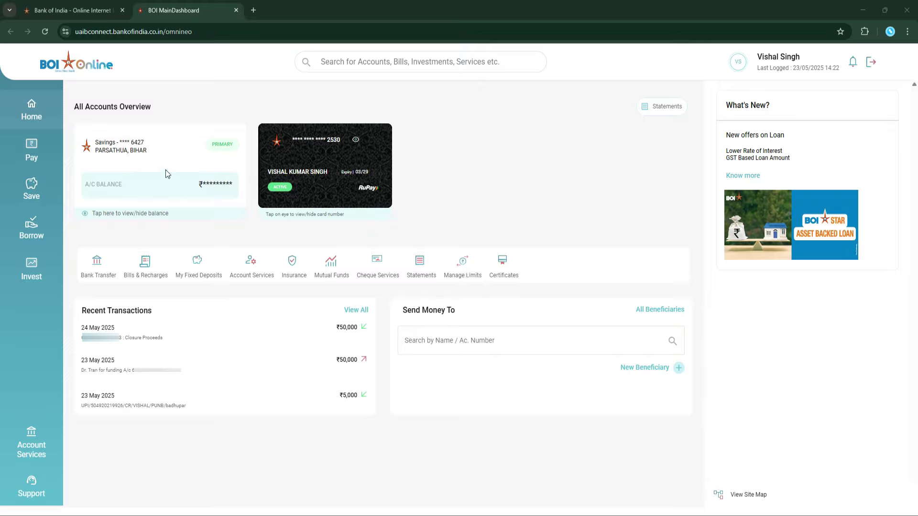
click(118, 215)
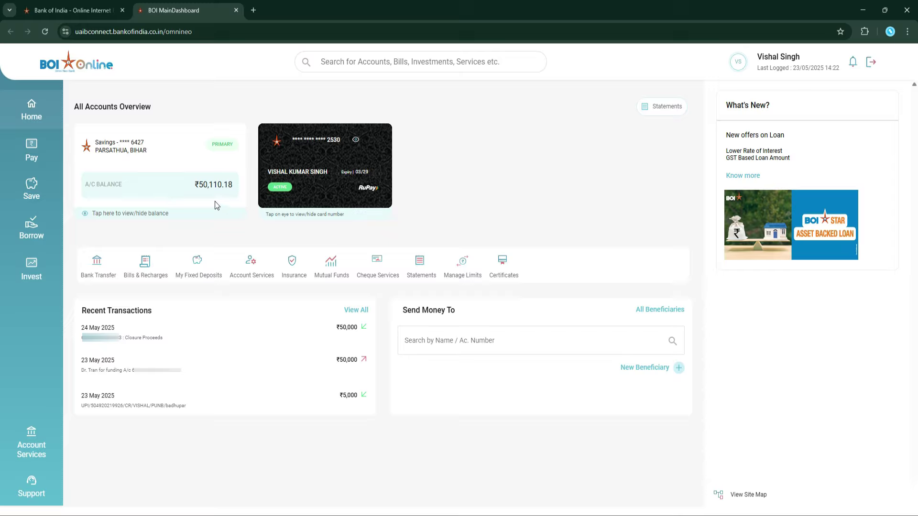
click(194, 210)
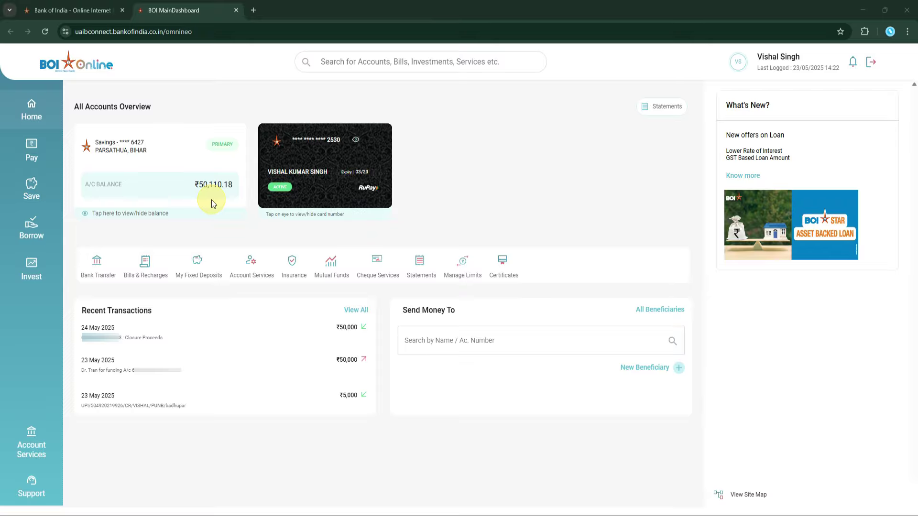
Step: Go to Bank Transfer's full beneficiary list and scroll to the Recently Added payees
click(32, 150)
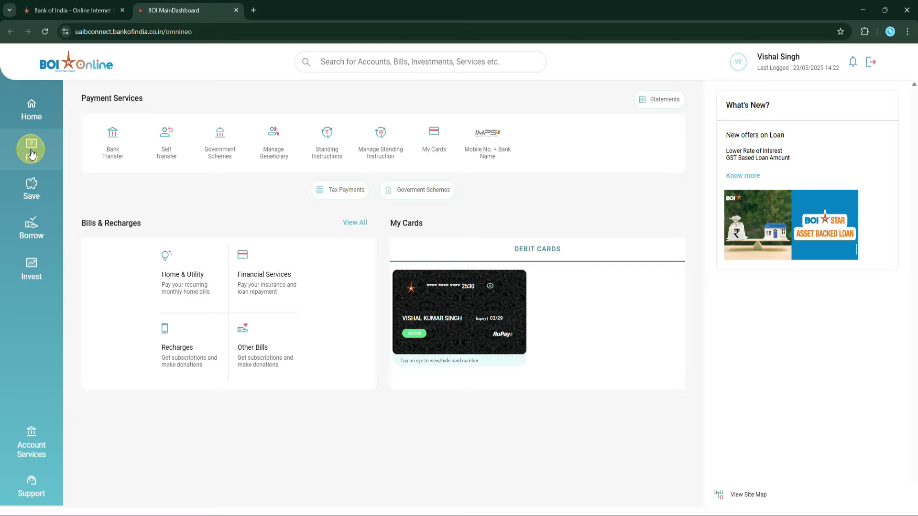
click(101, 177)
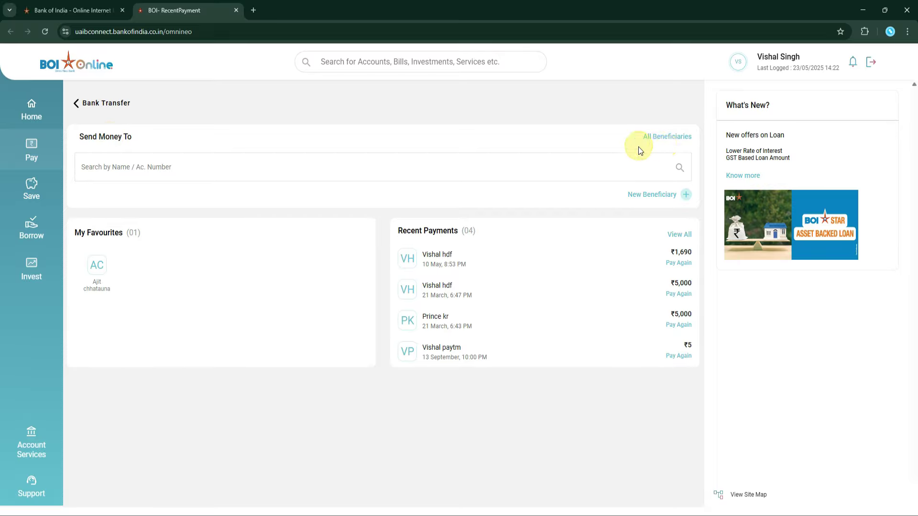
click(672, 137)
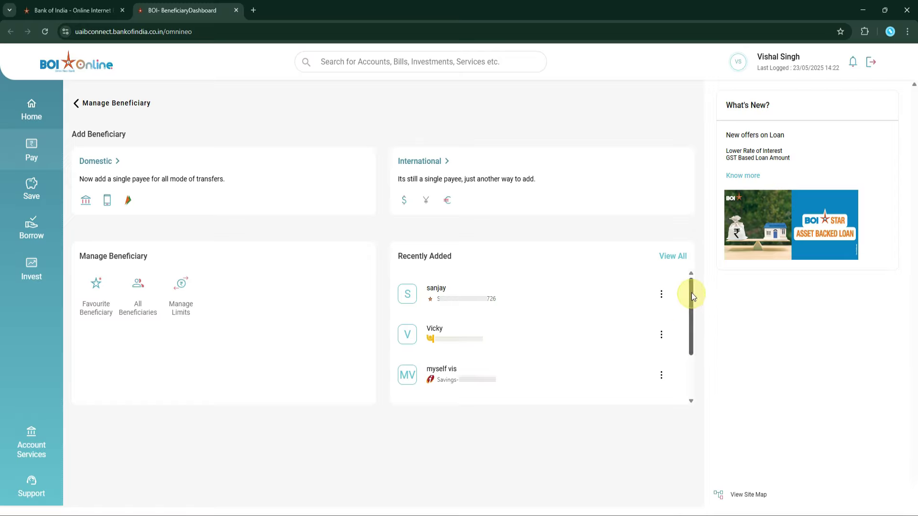
scroll(690, 285, down, 2)
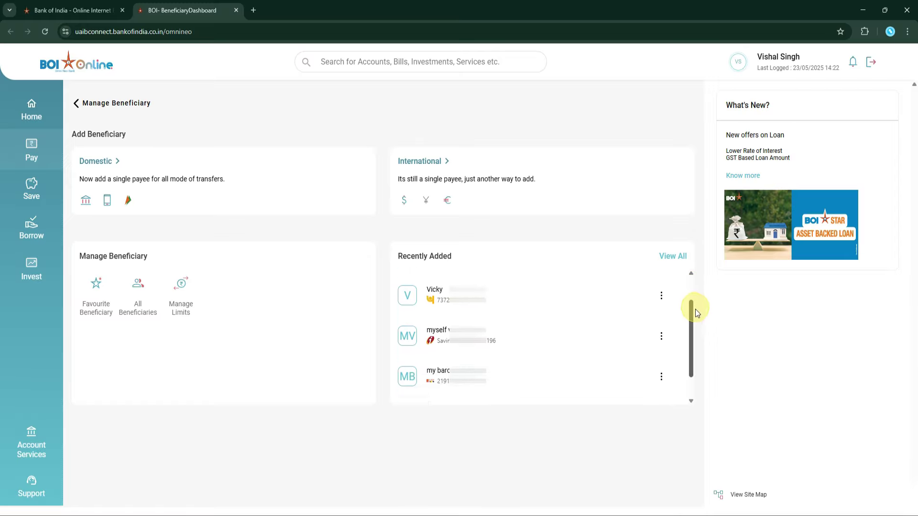
drag(695, 354, 691, 280)
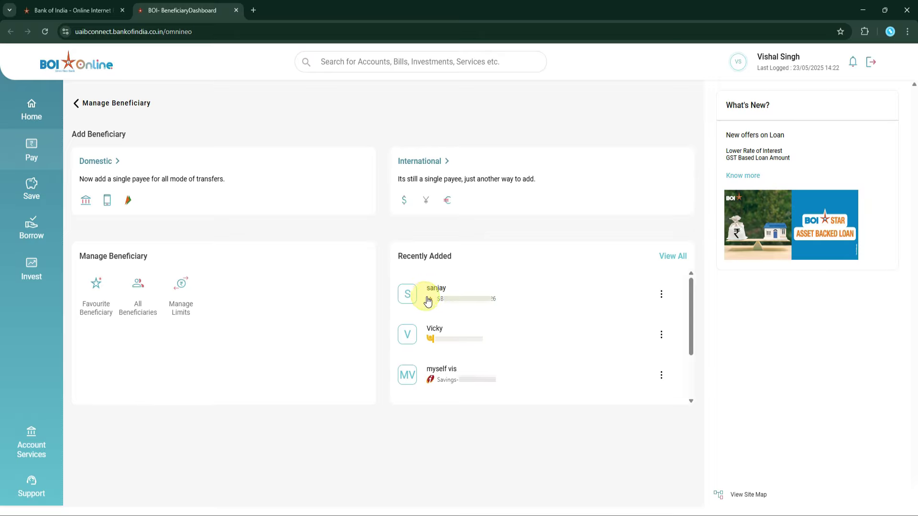
Step: Start a Within BOI payment of ₹5,000 with remark DEMO to the first recently added payee
click(446, 294)
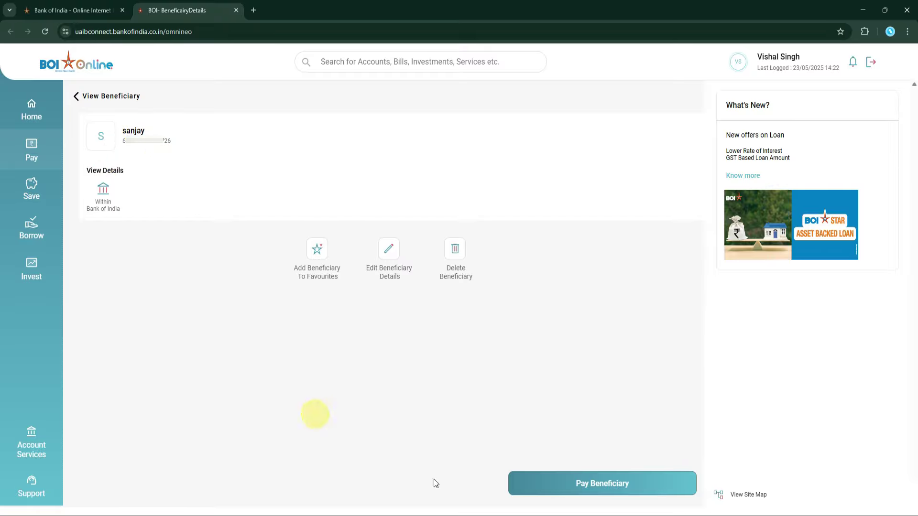
click(614, 483)
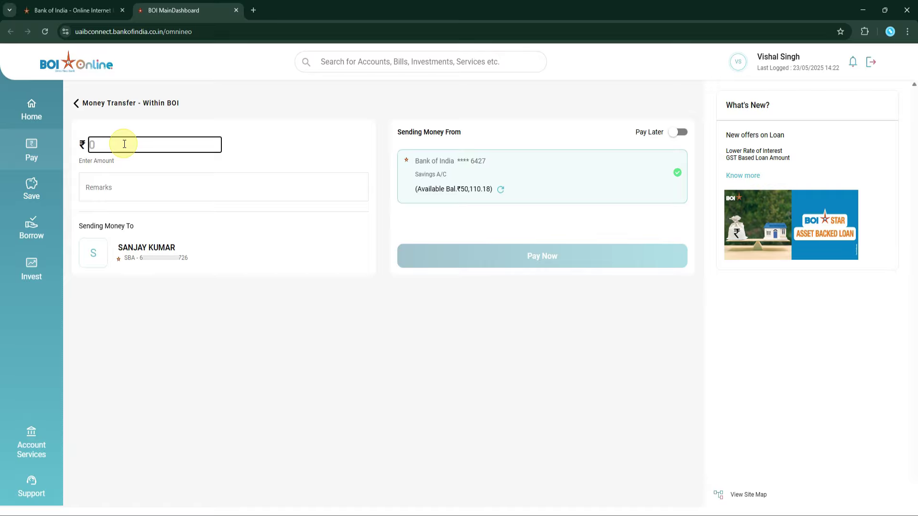
text(5000)
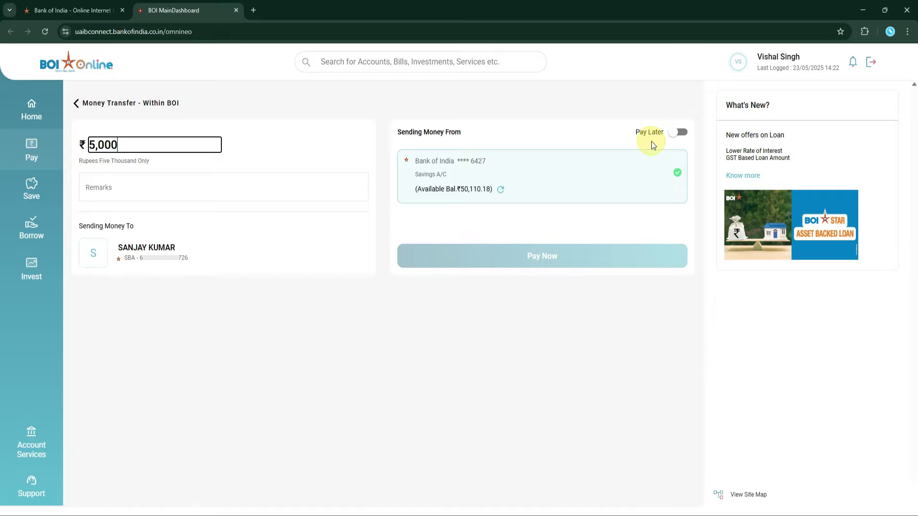
click(163, 186)
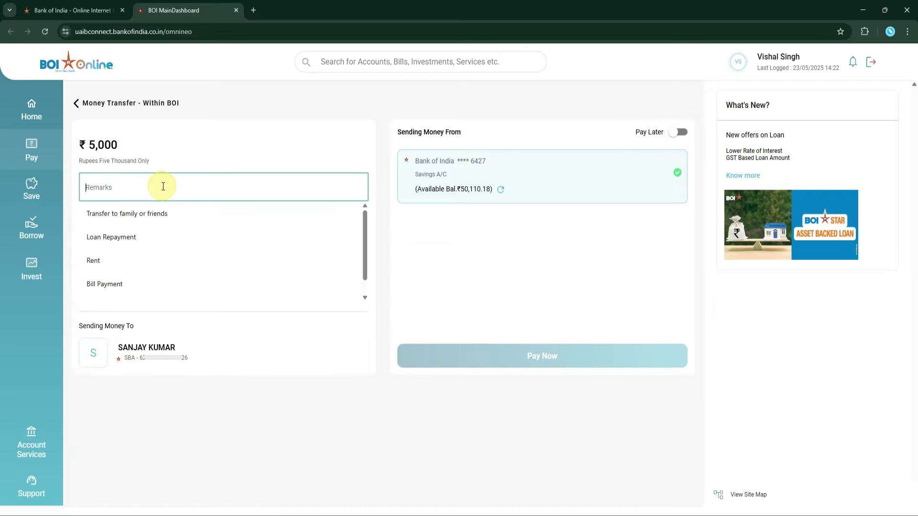
text(DEMO)
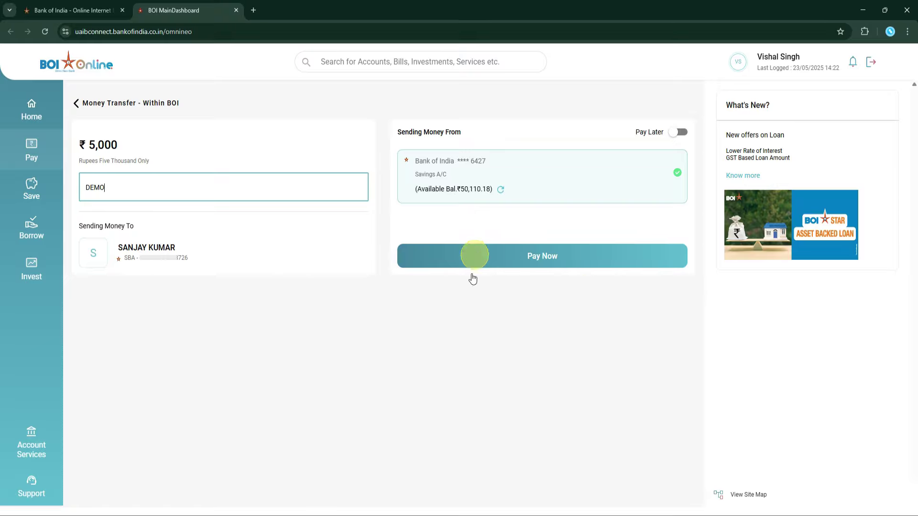
Step: Submit the ₹5,000 DEMO transfer and confirm the payment
click(559, 264)
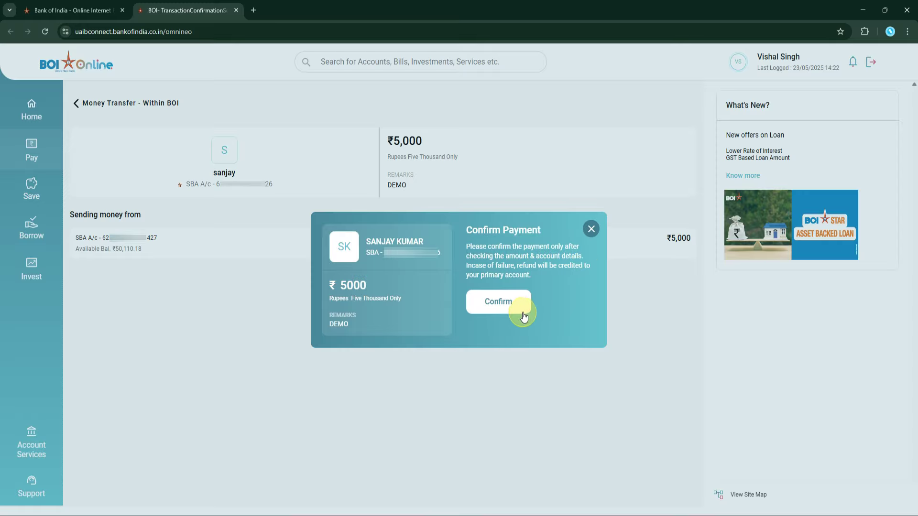
click(505, 306)
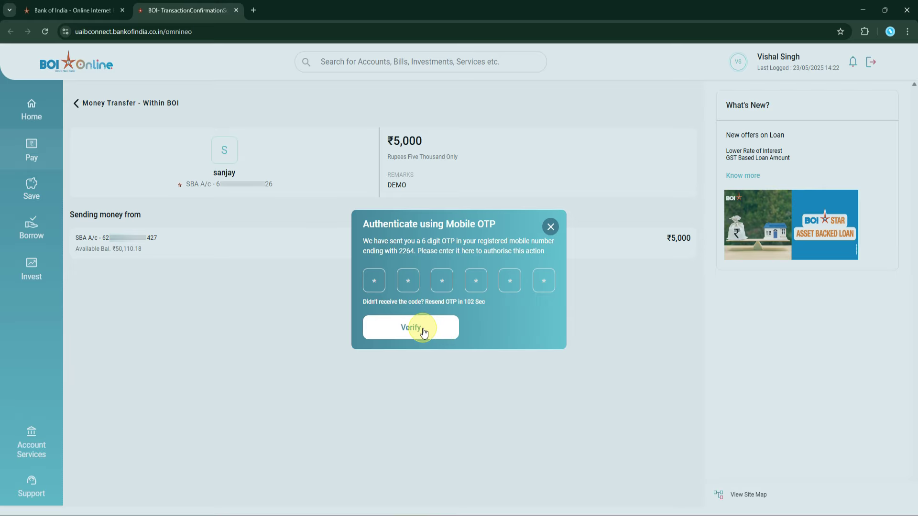
Step: Verify the mobile OTP to complete the ₹5,000 WITHINBOI transfer and view its receipt
click(423, 328)
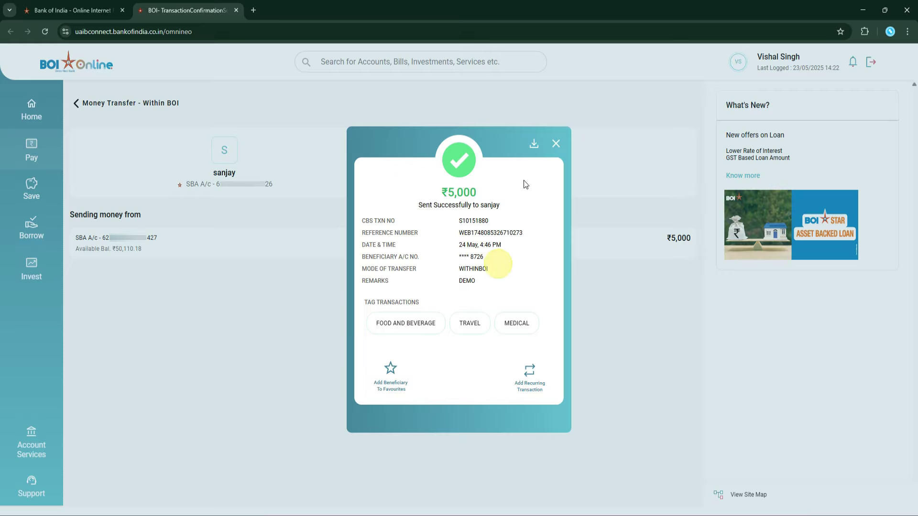
click(534, 146)
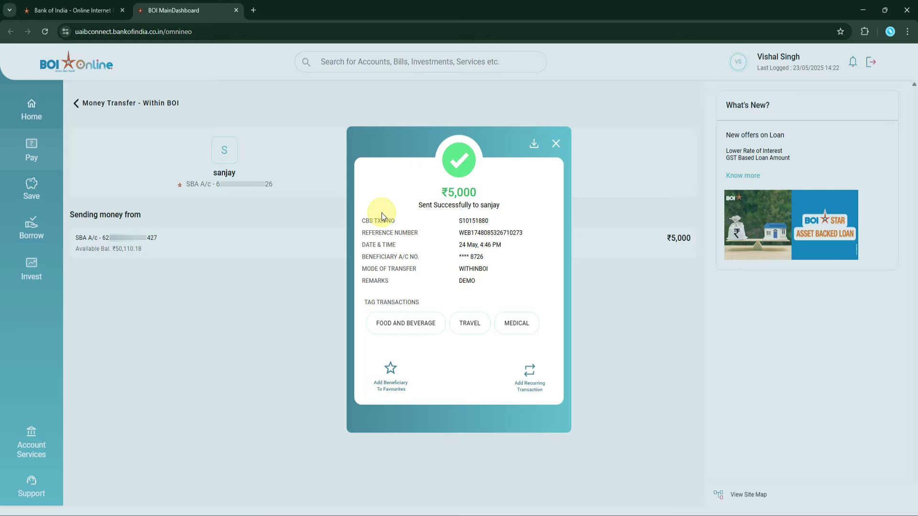
Step: Add the payee to favourites and highlight the ₹5,000 DEMO entry in Recent Transactions
click(390, 368)
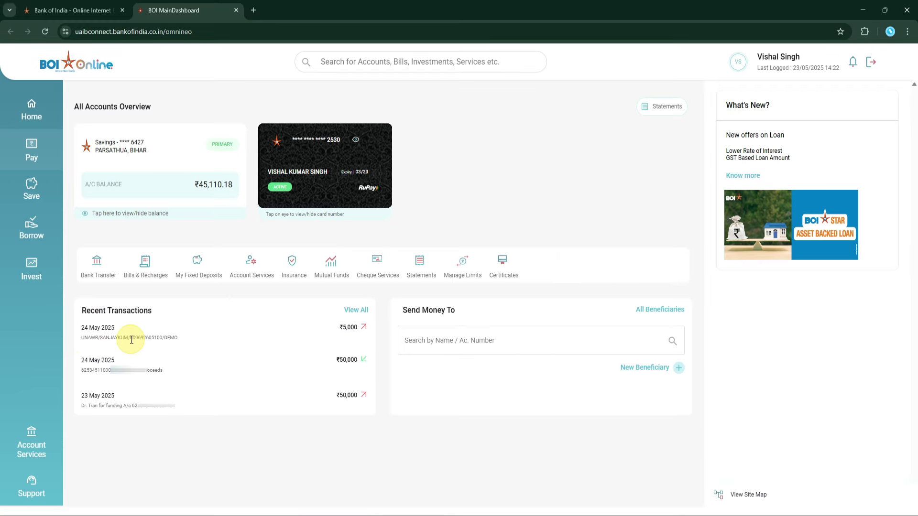
drag(131, 340, 171, 338)
double_click(170, 337)
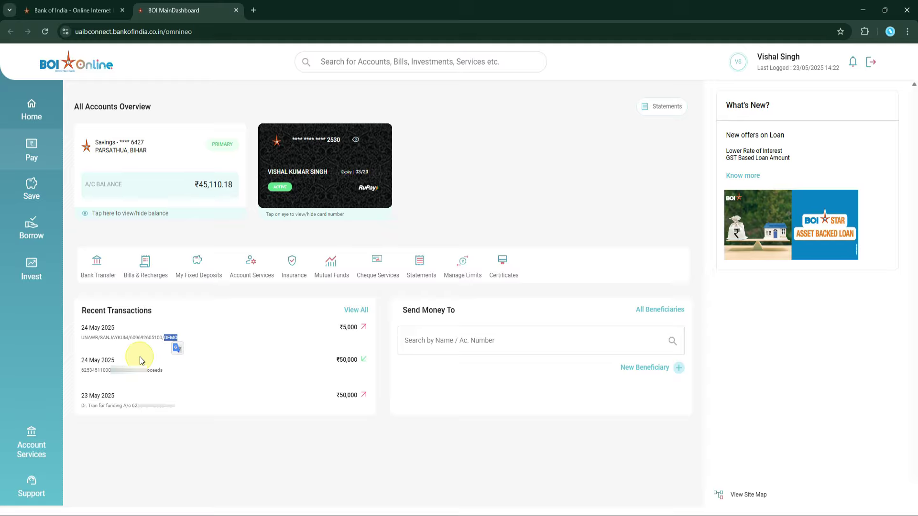
Step: Open an Other Bank transfer form to the own-account payee, paid from the ₹45,110.18 savings account
click(666, 310)
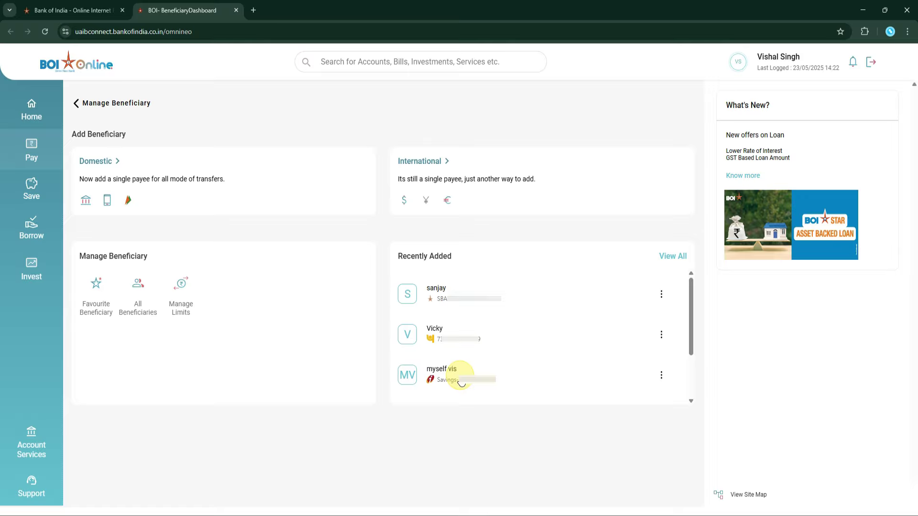
click(463, 376)
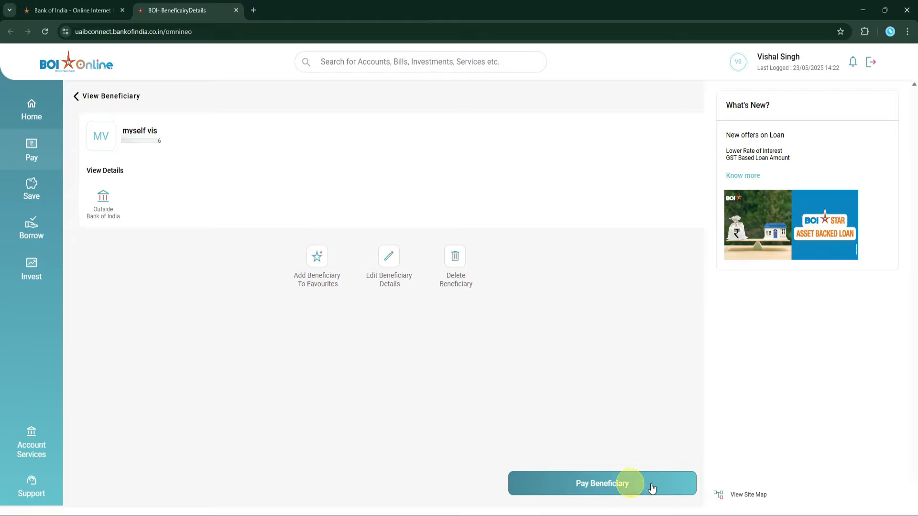
click(624, 485)
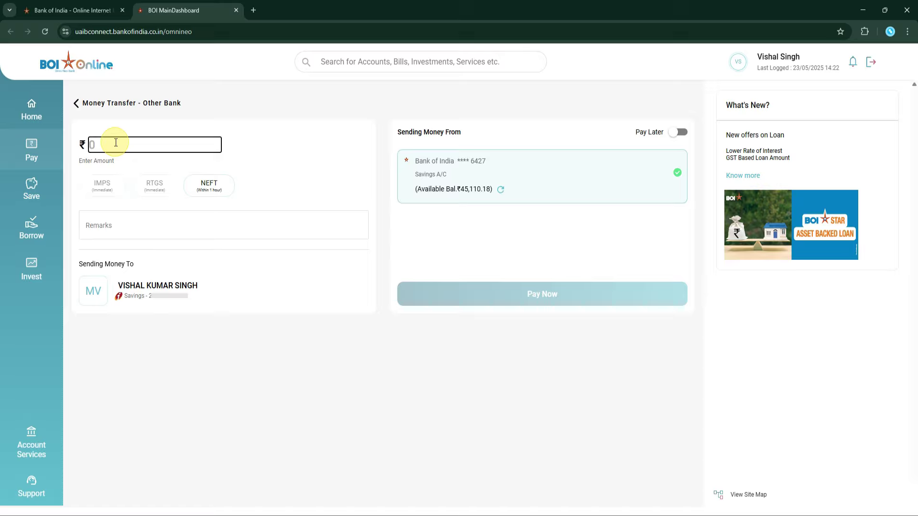
Step: Enter a ₹5,000 IMPS transfer with remark DEMO and submit it for confirmation
text(5000)
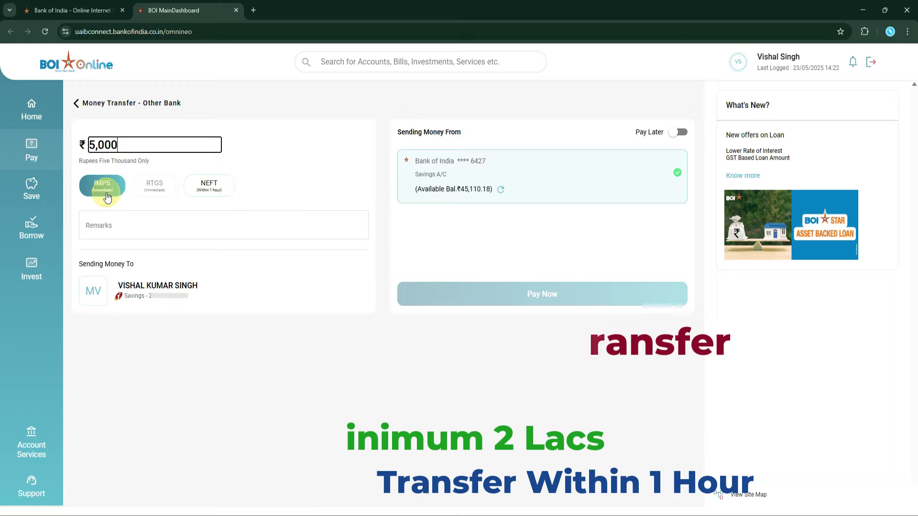
click(113, 225)
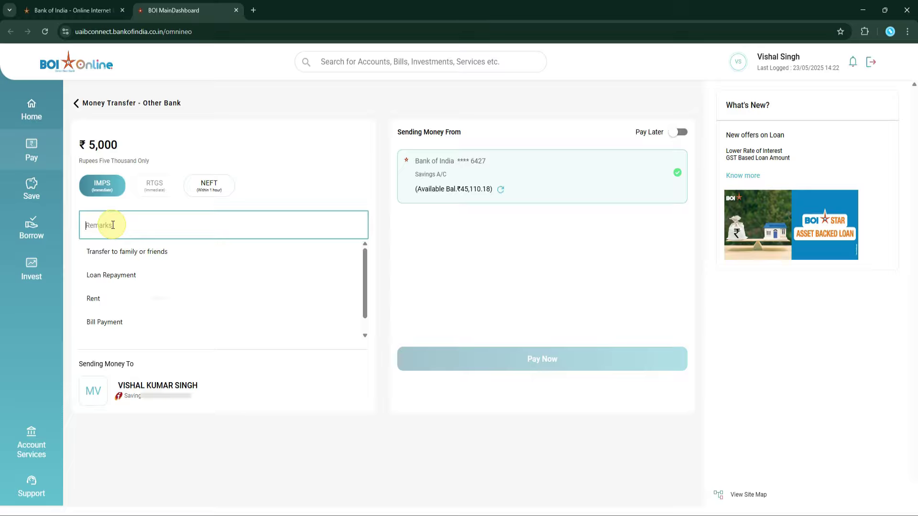
text(DEMO)
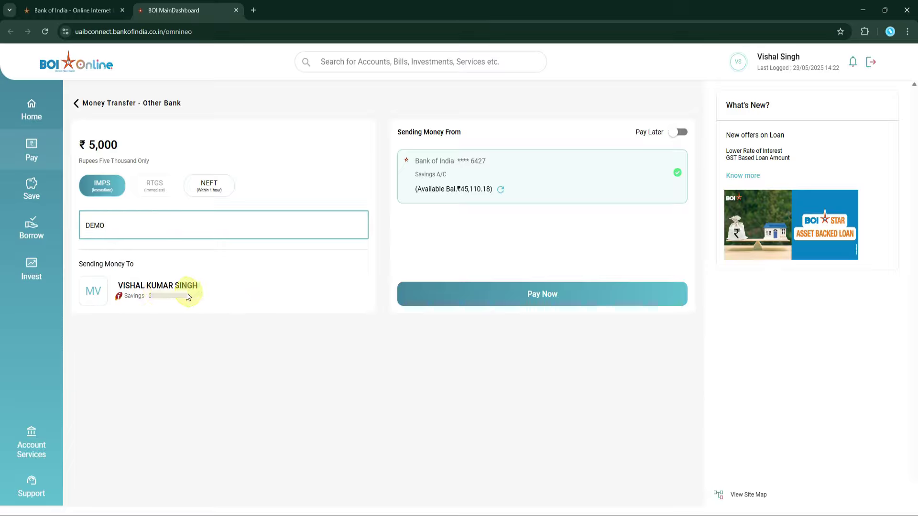
click(563, 301)
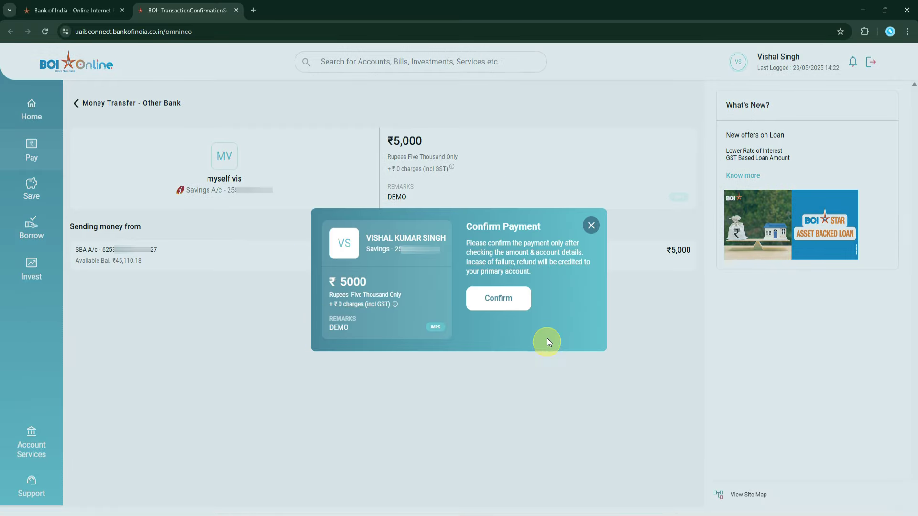
Step: Confirm the ₹5,000 IMPS payment and authorise it with the pasted mobile OTP
click(497, 298)
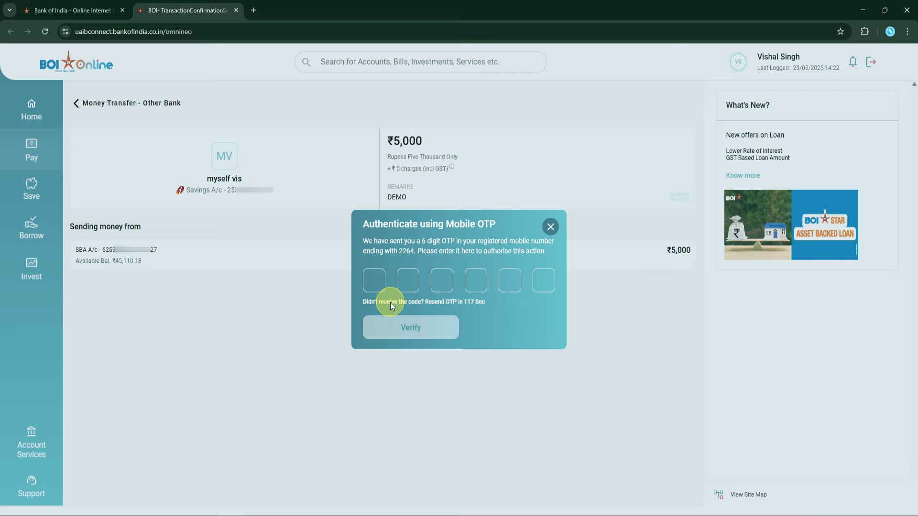
key(ctrl+v)
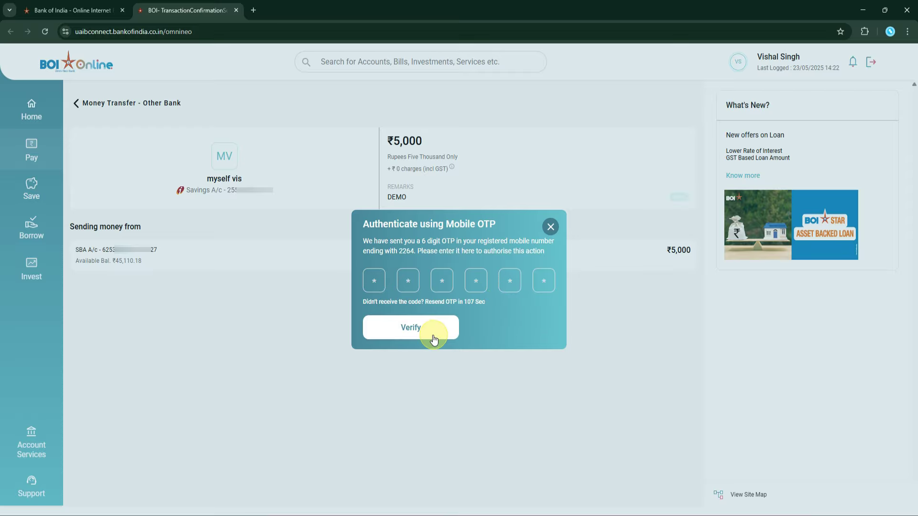
click(425, 330)
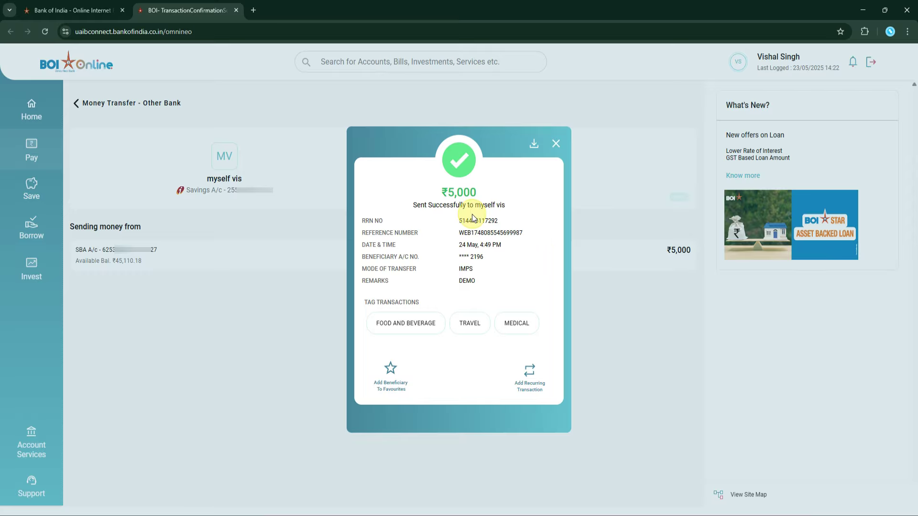
drag(460, 222, 497, 222)
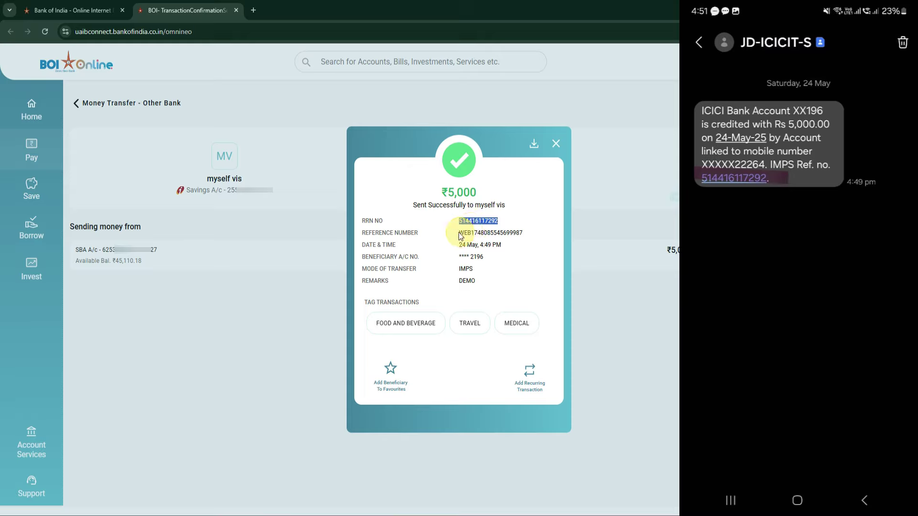
drag(459, 233, 518, 238)
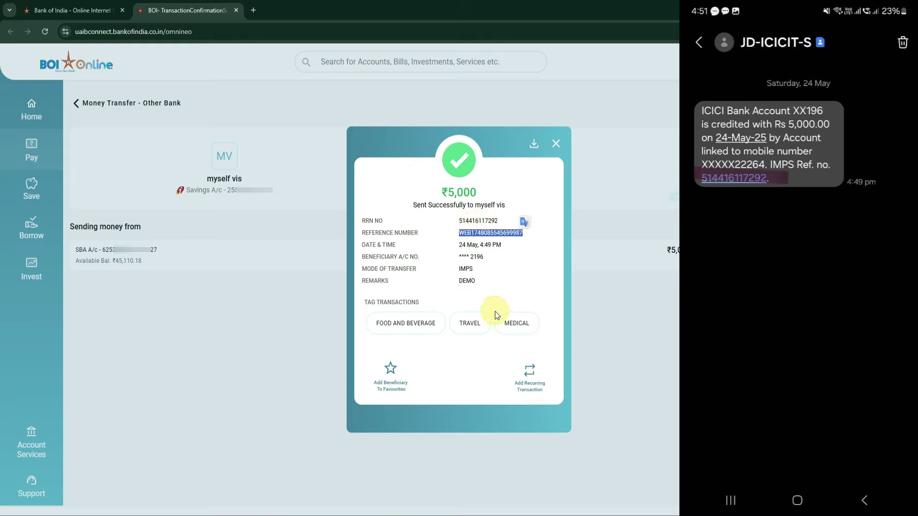
drag(460, 219, 497, 221)
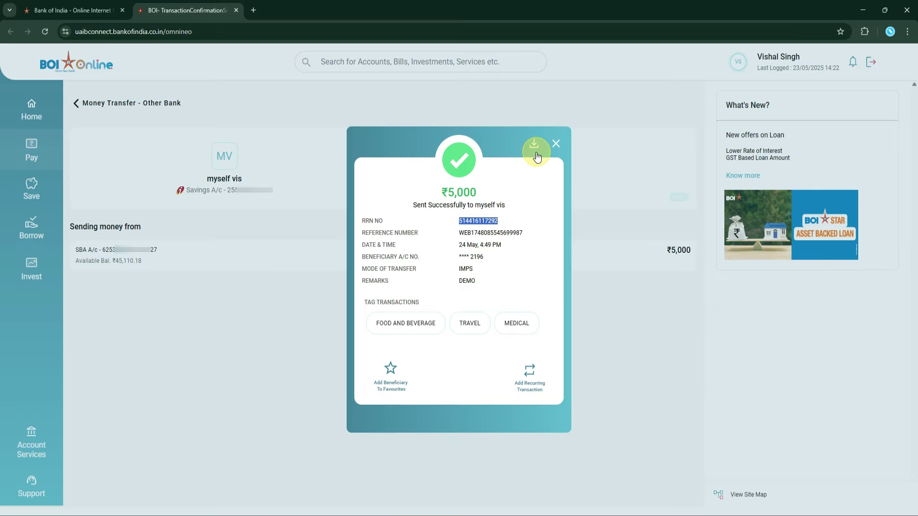
Step: Download the ₹5,000 IMPS receipt as a PDF, read it through, then close it
click(534, 145)
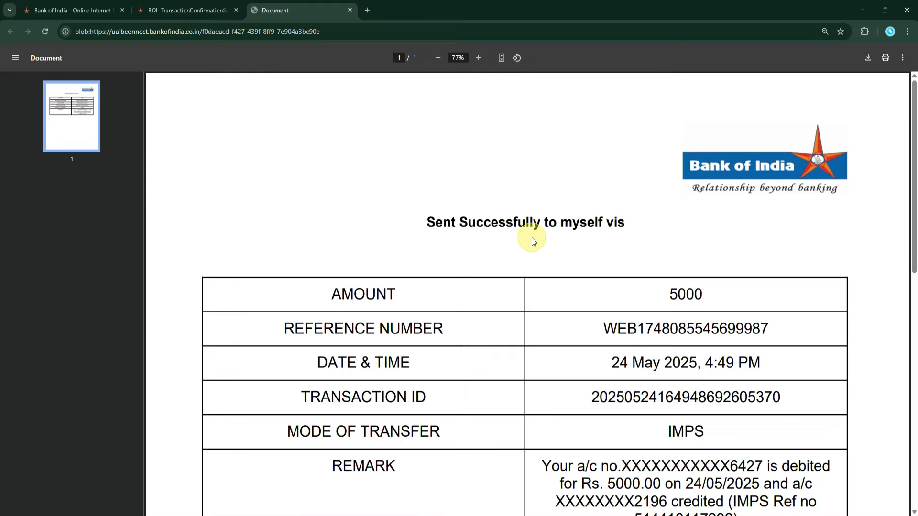
key(ctrl+minus)
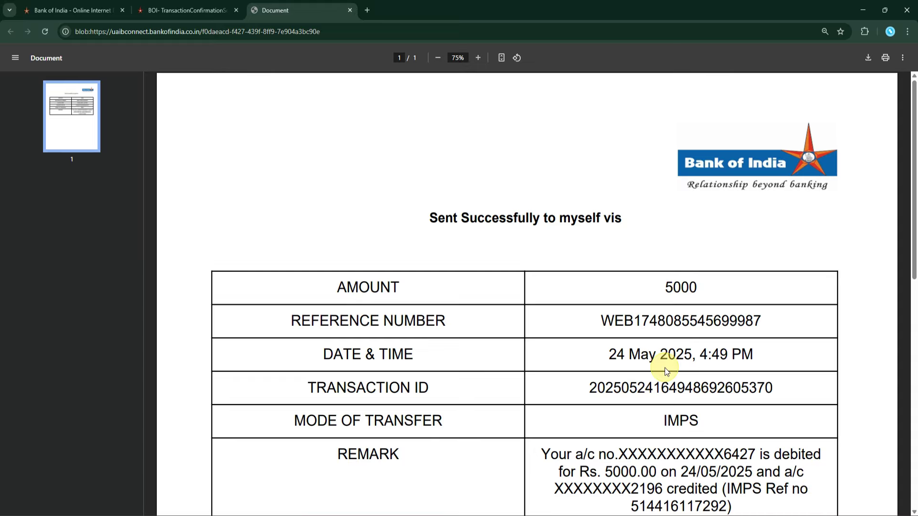
scroll(666, 371, down, 10)
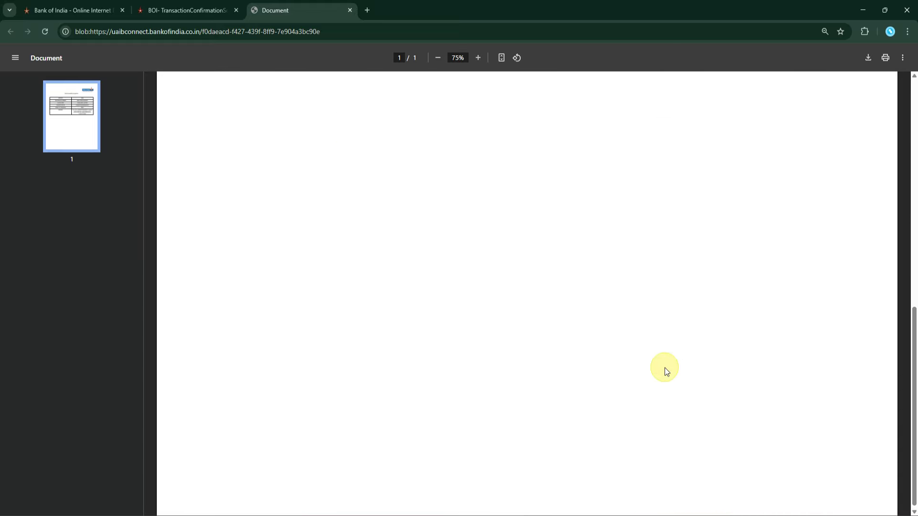
scroll(666, 372, up, 10)
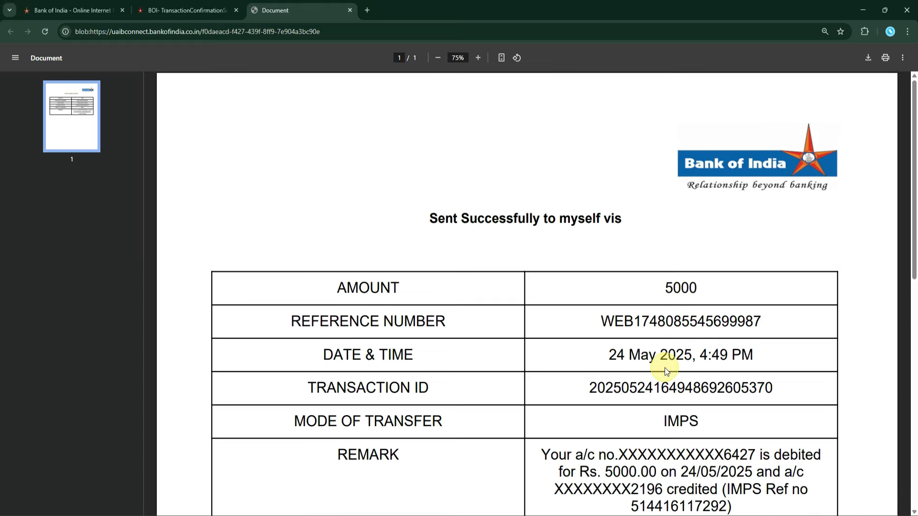
click(349, 10)
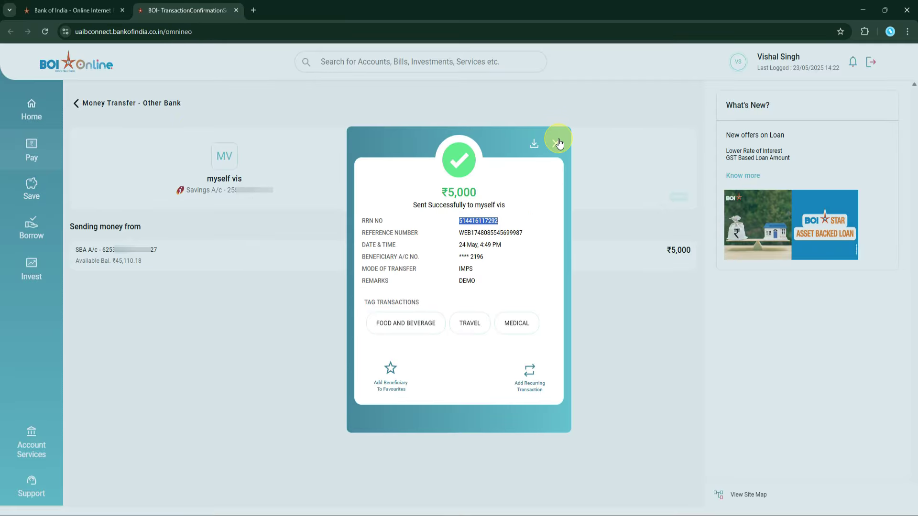
Step: Dismiss the confirmation and start a payment to the 'myself vis' beneficiary from All Beneficiaries
click(556, 143)
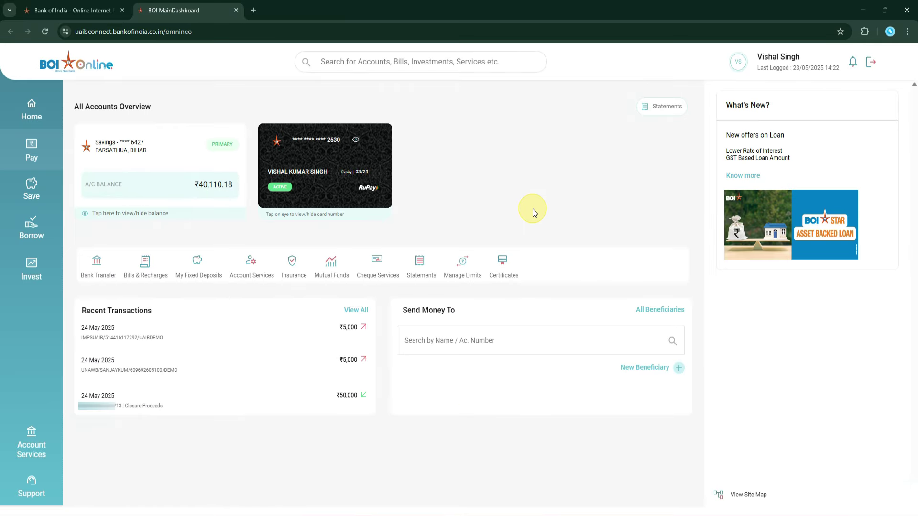
click(674, 313)
click(492, 372)
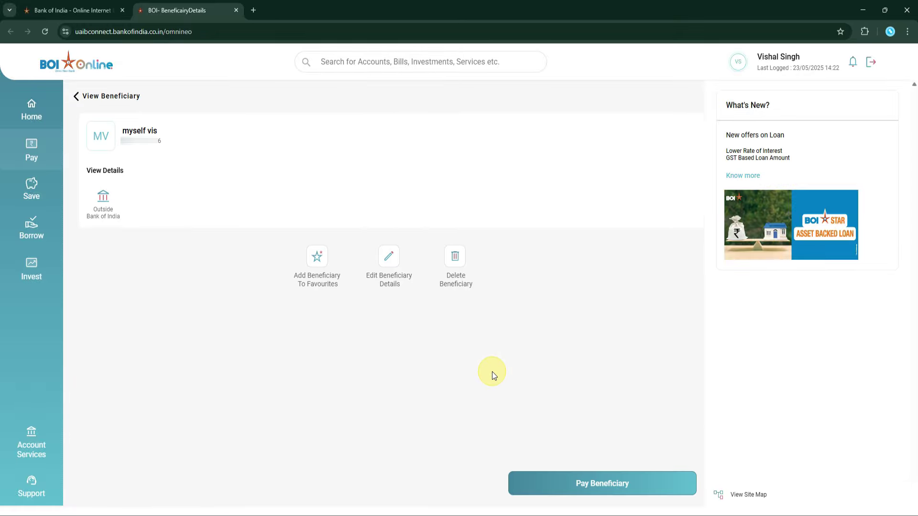
click(618, 487)
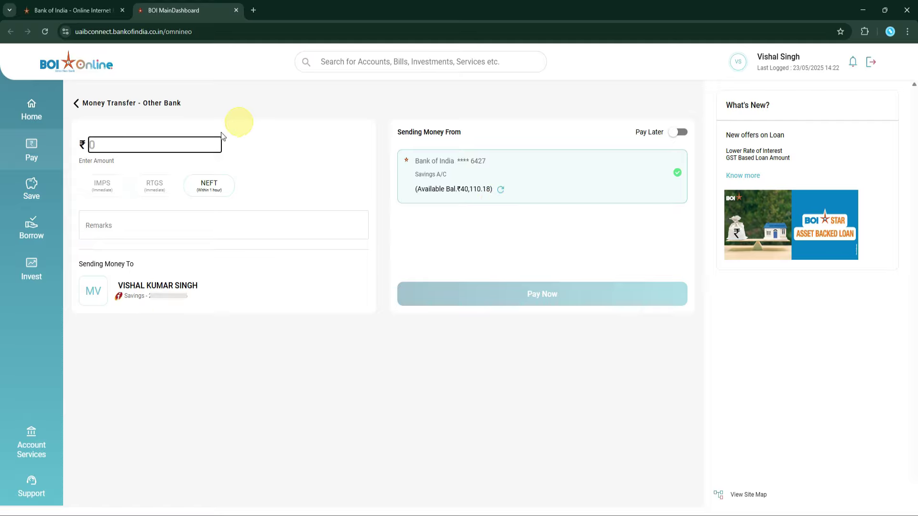
Step: Enter a ₹40000 NEFT transfer with remark 'DEMO' and submit it for payment
click(212, 187)
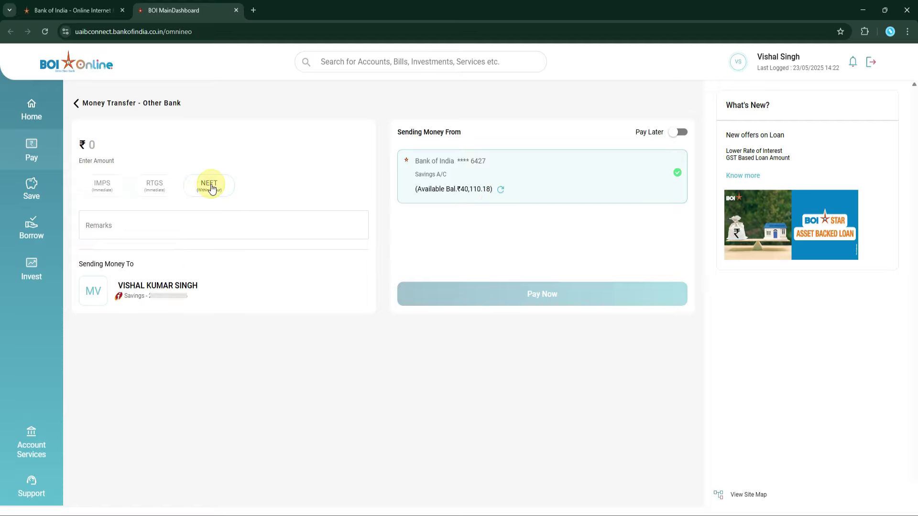
click(93, 148)
text(400000)
click(214, 187)
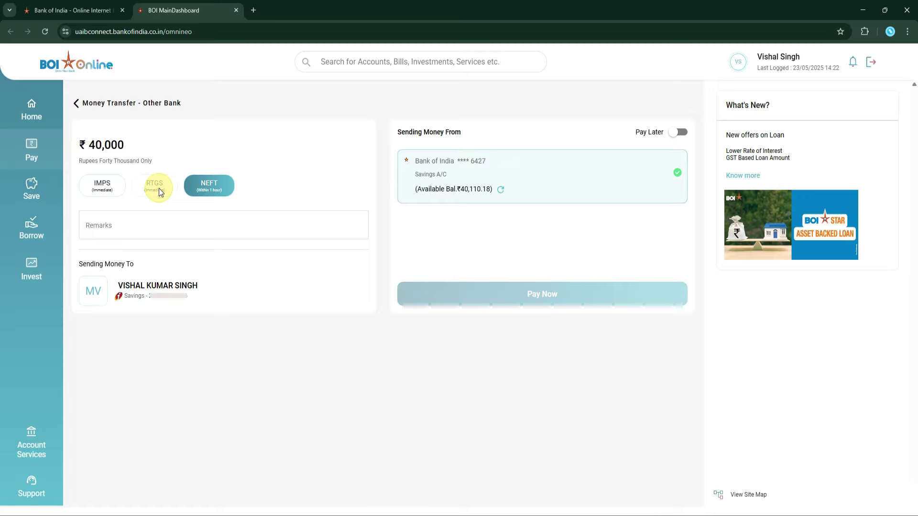
click(128, 230)
text(DEMO)
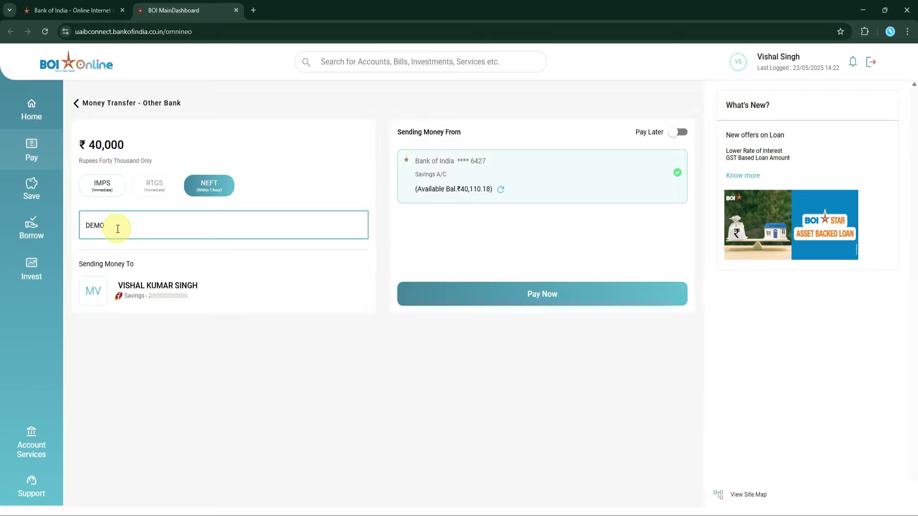
click(559, 296)
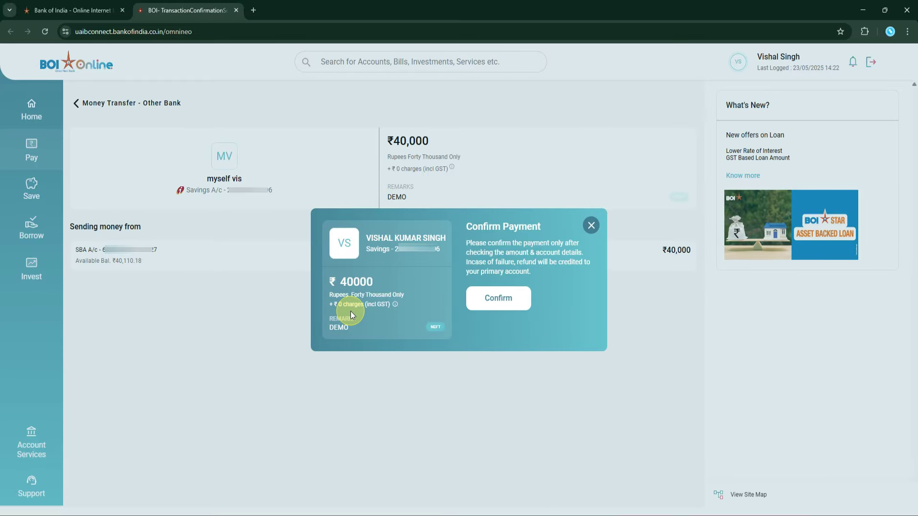
Step: Confirm the ₹40,000 NEFT payment and authorise it with the mobile and email verification codes
click(509, 299)
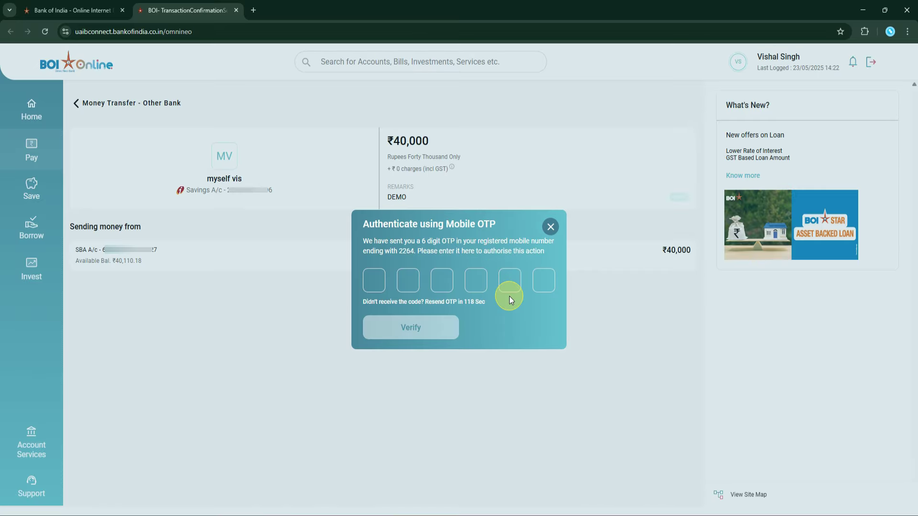
key(ctrl+v)
click(415, 328)
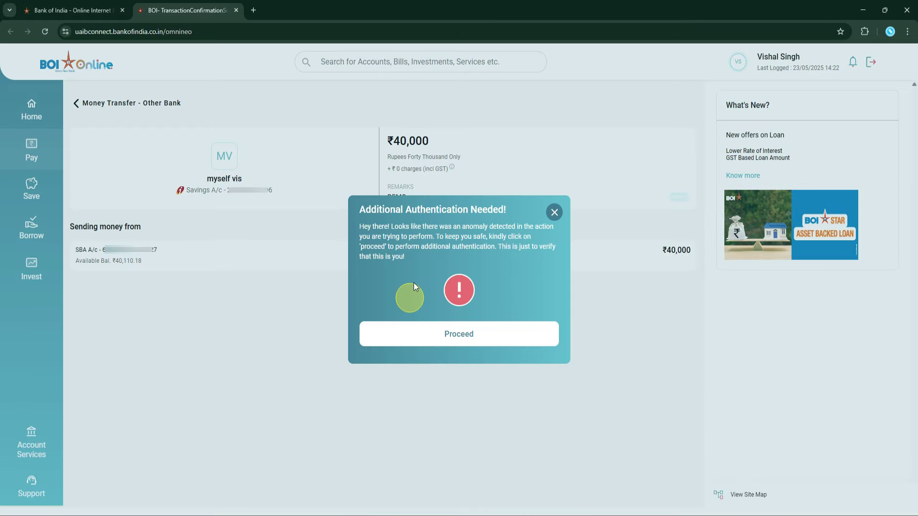
click(475, 337)
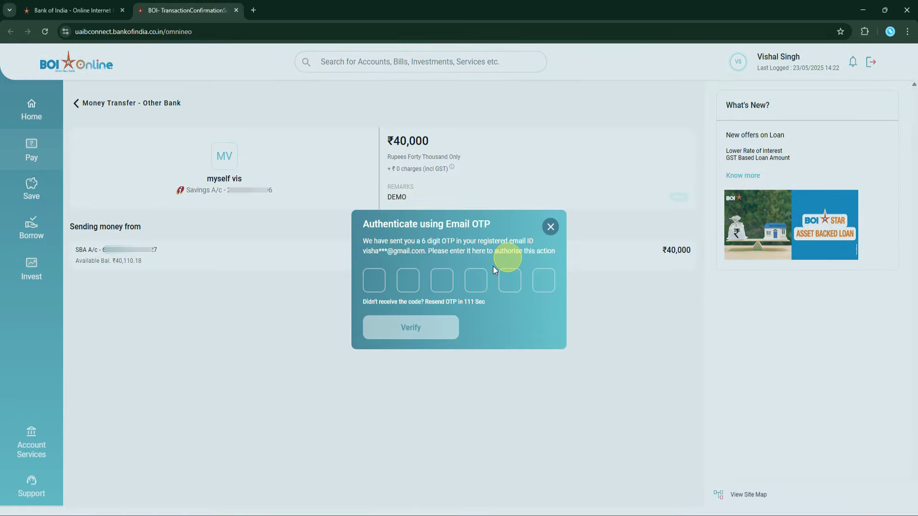
click(372, 283)
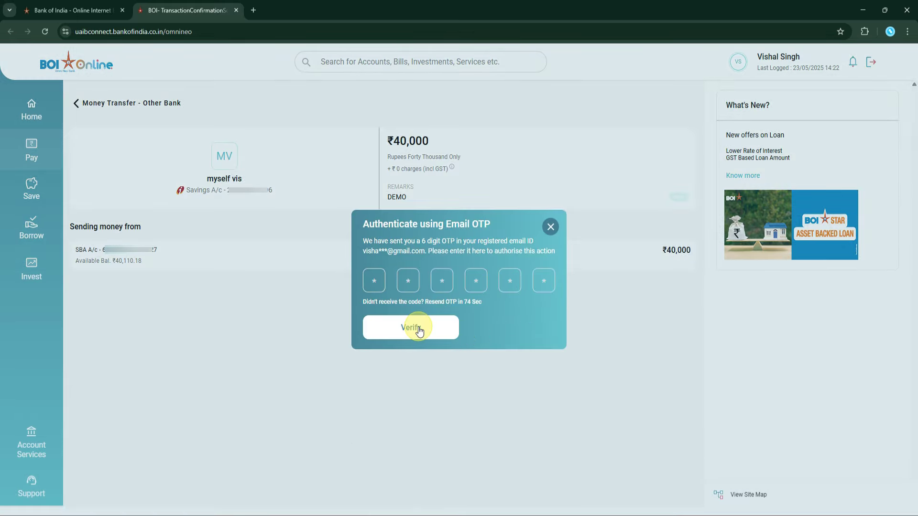
click(417, 327)
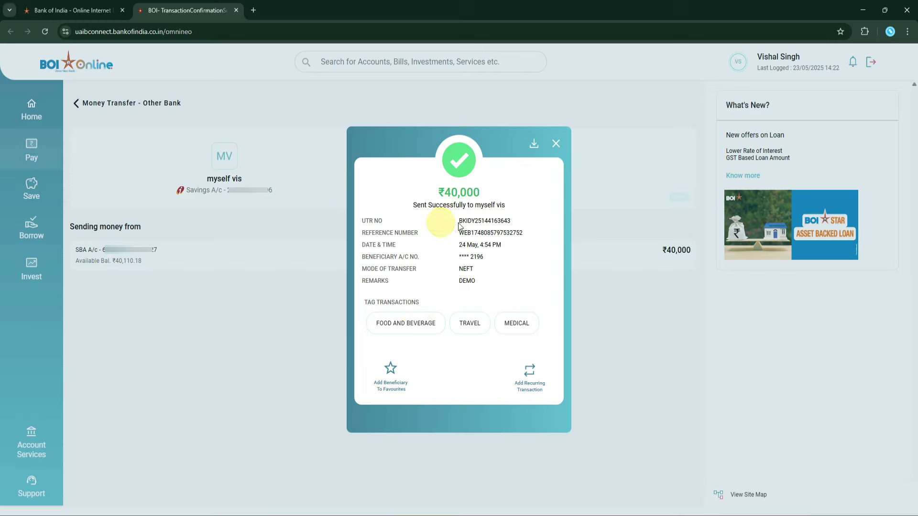
Step: Highlight the UTR and reference numbers of the ₹40,000 transfer, then download its receipt
drag(459, 222, 514, 224)
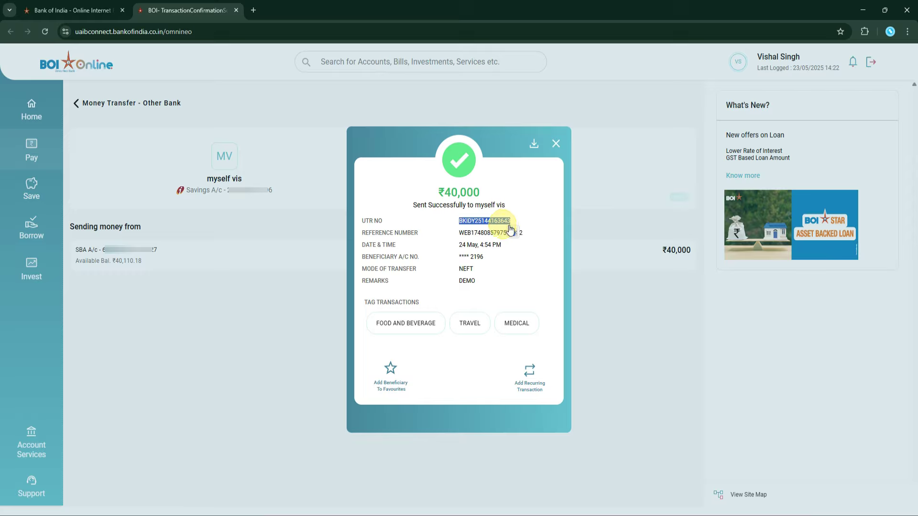
drag(457, 233, 525, 238)
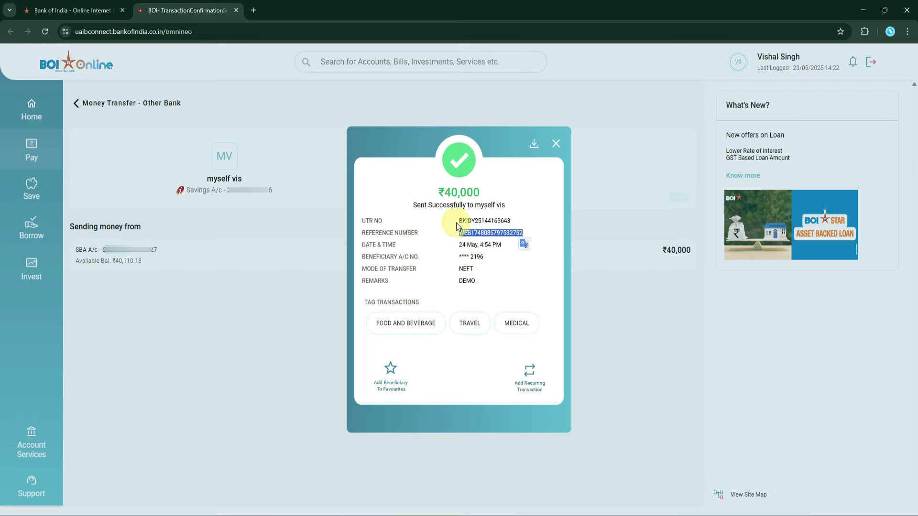
drag(458, 221, 511, 224)
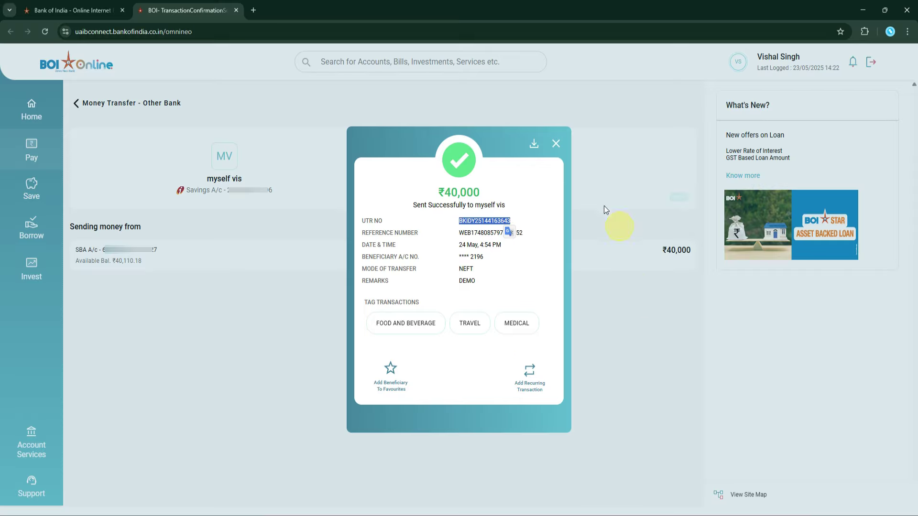
click(534, 144)
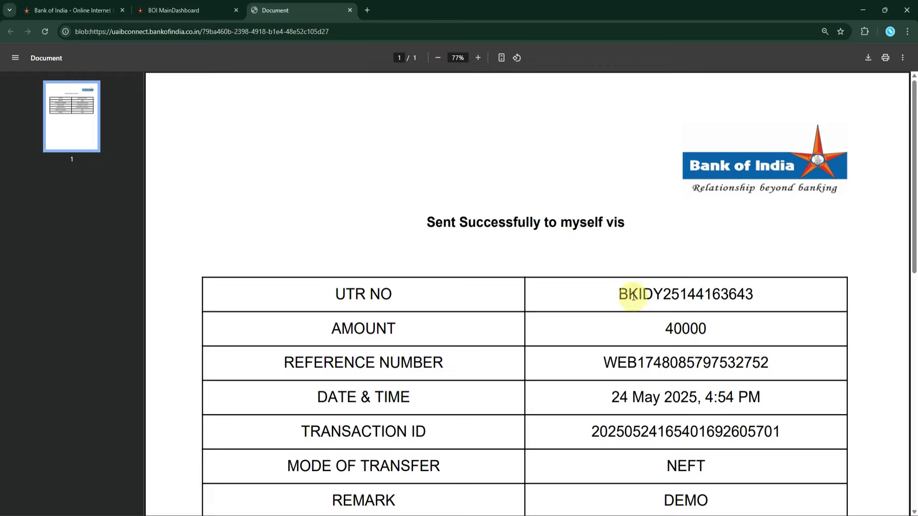
Step: Highlight the UTR on the ₹40,000 NEFT receipt PDF, scroll through it, and close it with Ctrl+W
drag(620, 293, 762, 293)
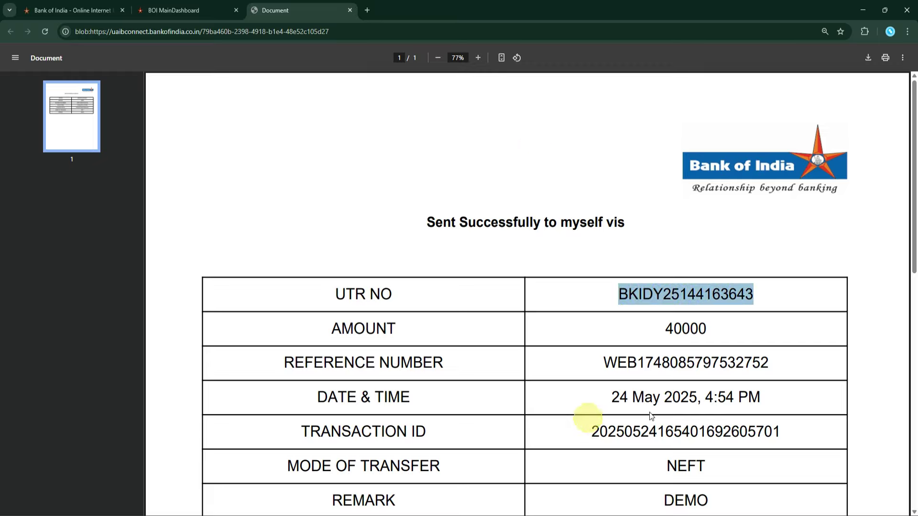
scroll(764, 372, down, 1)
scroll(764, 373, down, 3)
scroll(660, 273, up, 3)
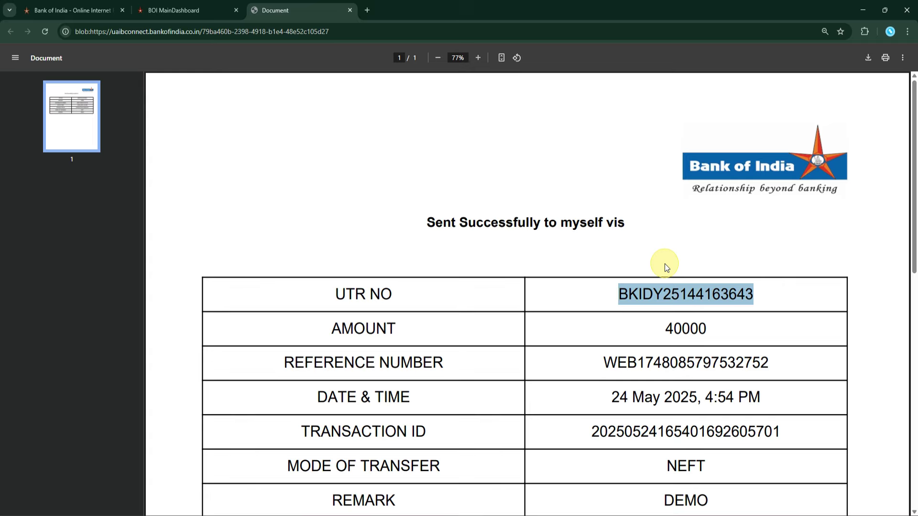
key(ctrl+w)
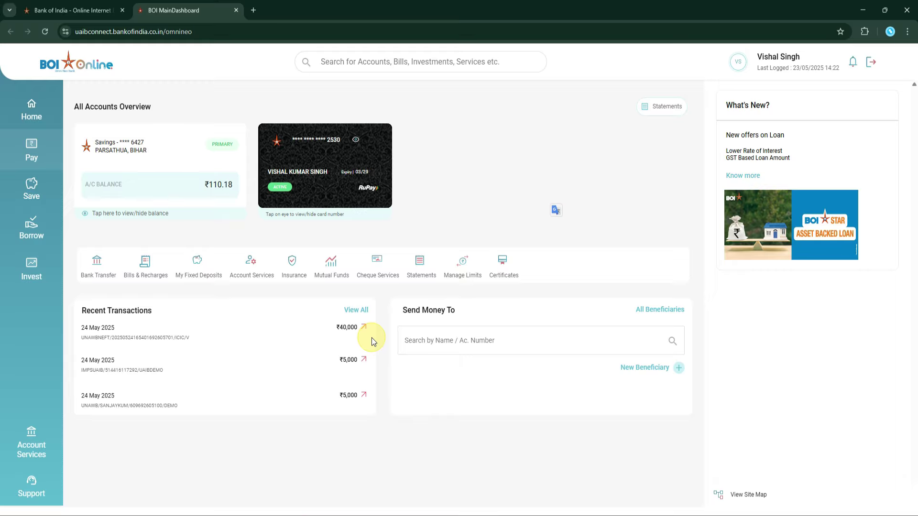
Step: Open View All for recent transactions and scroll the savings account Statements page
click(368, 313)
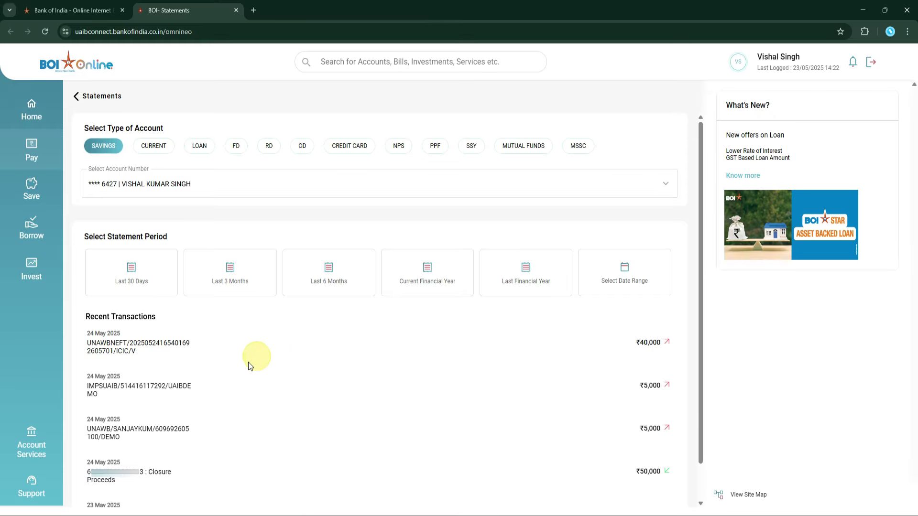
scroll(287, 373, down, 2)
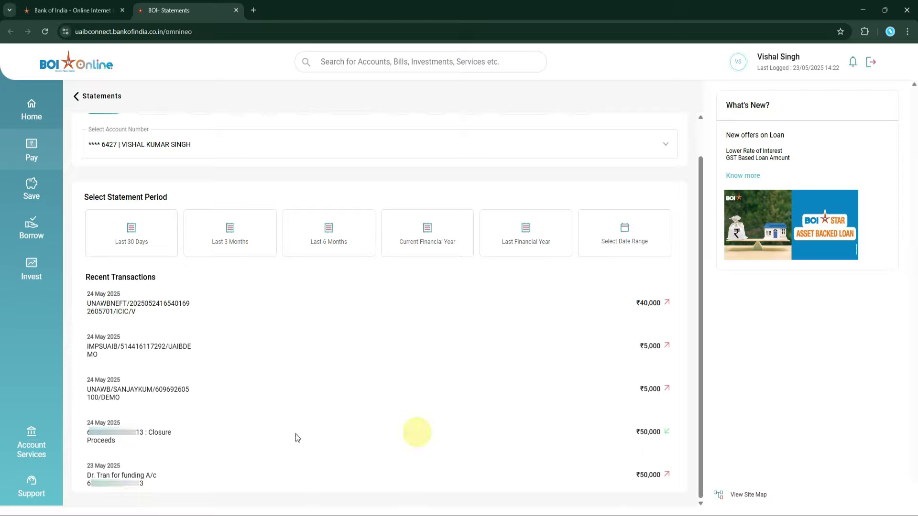